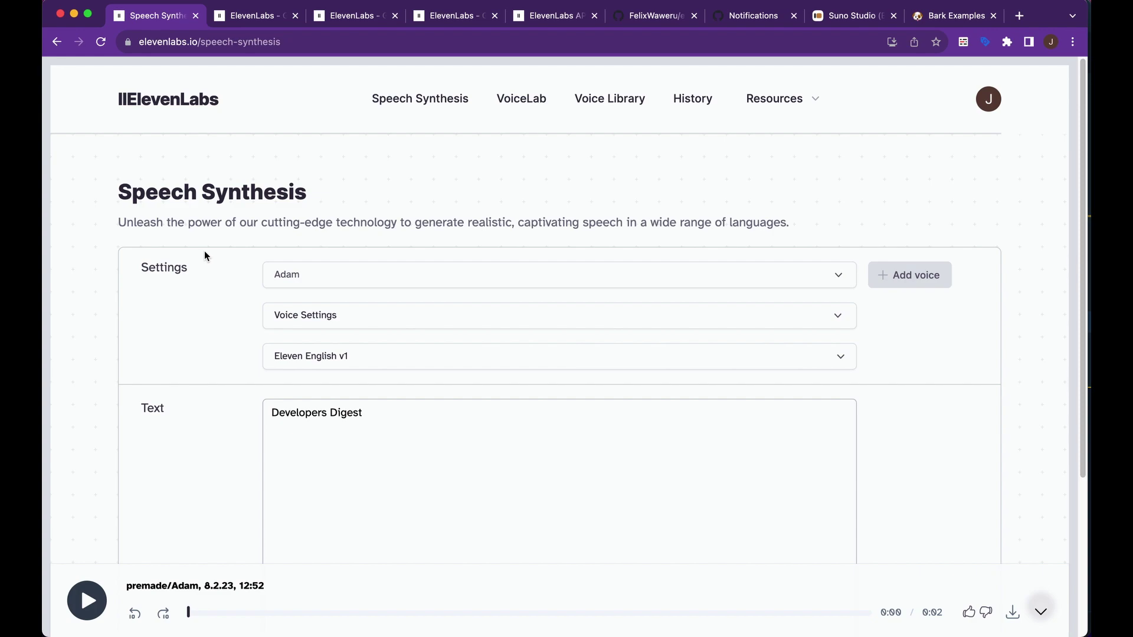
pyautogui.scroll(-1, 265, 249)
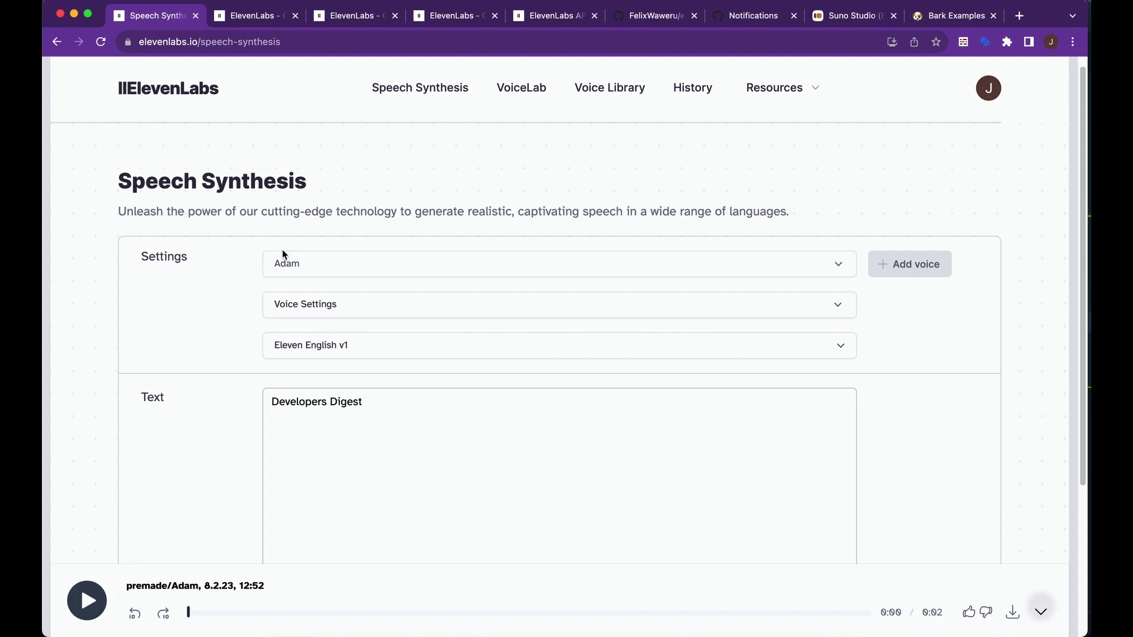
pyautogui.scroll(-4, 345, 443)
pyautogui.scroll(-1, 344, 445)
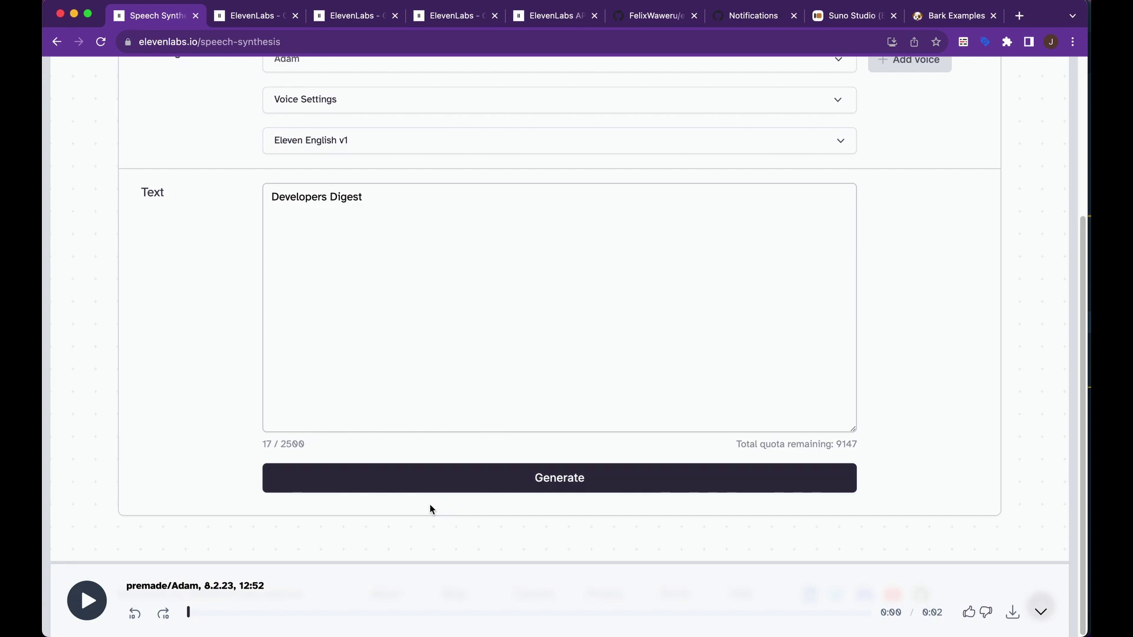
# Generate 'Developers Digest' speech with the Adam voice twice, dropping the quota to 9113
pyautogui.click(437, 477)
pyautogui.click(715, 484)
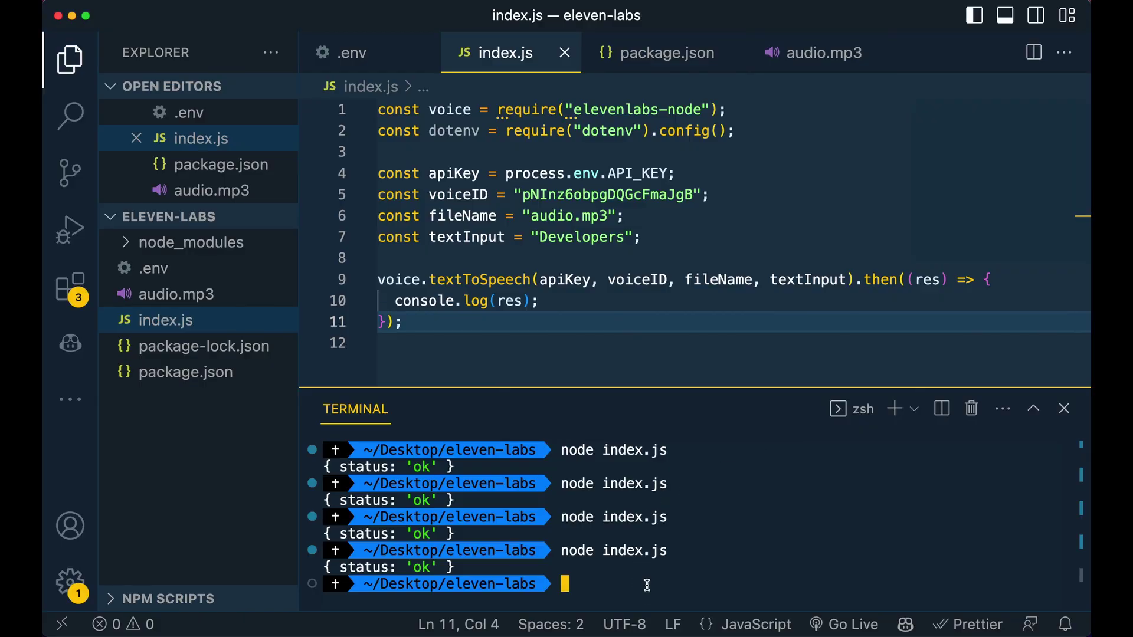
# Rerun node index.js in the terminal for an ok status, then return to the browser
pyautogui.press('Up')
pyautogui.press('Return')
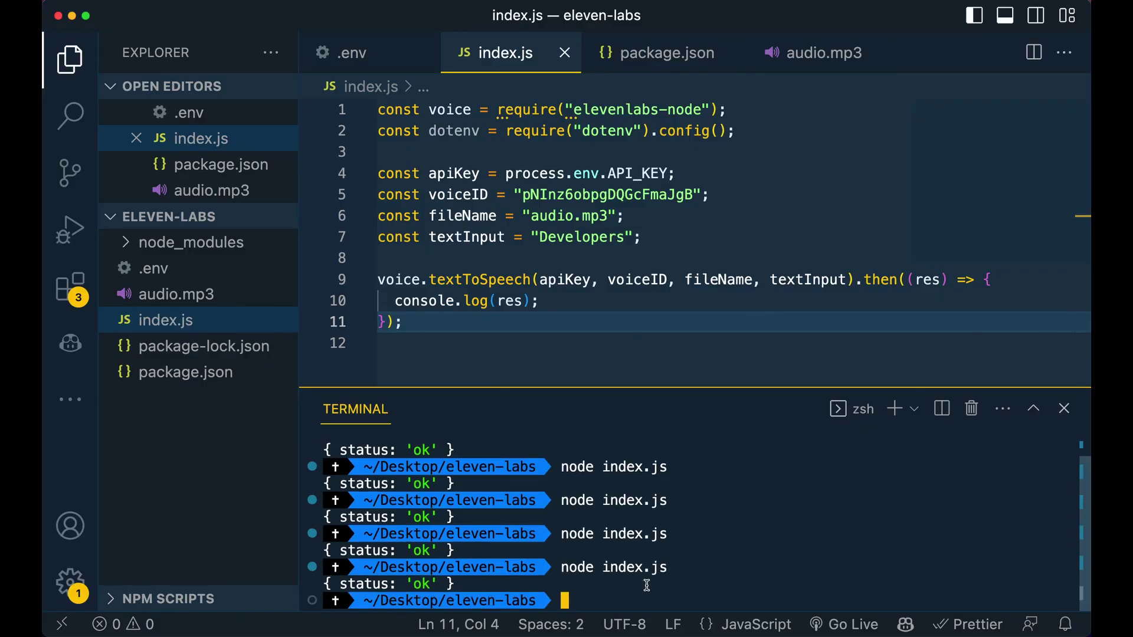
pyautogui.press('super+Tab')
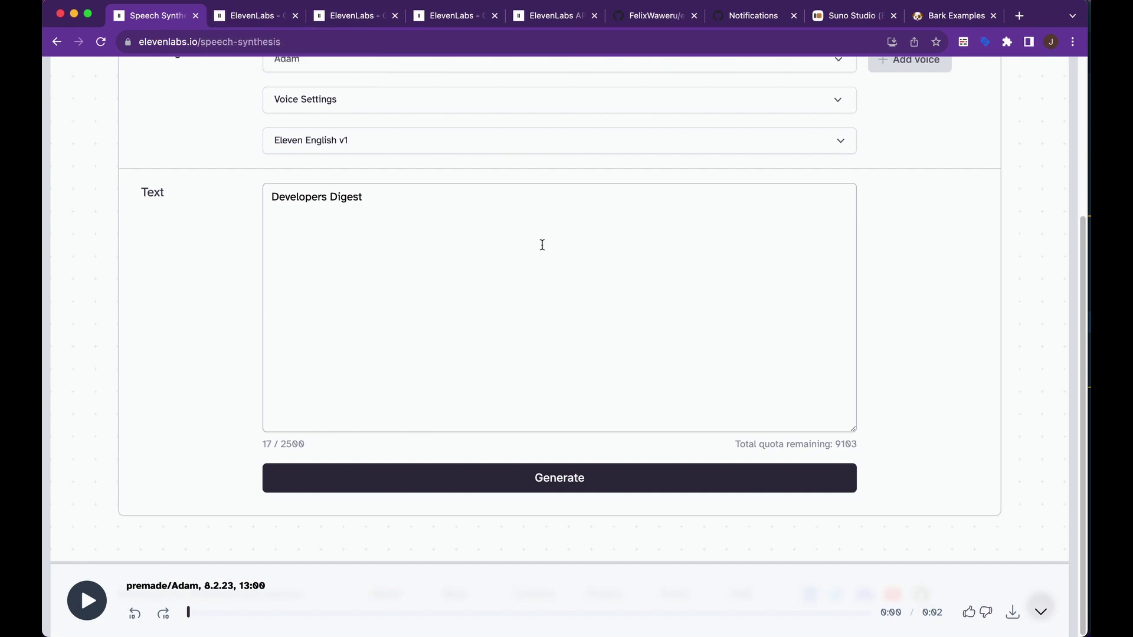
# Review the plans, highlighting Creator's 100,000 monthly characters, then go to the Voice Library
pyautogui.click(252, 15)
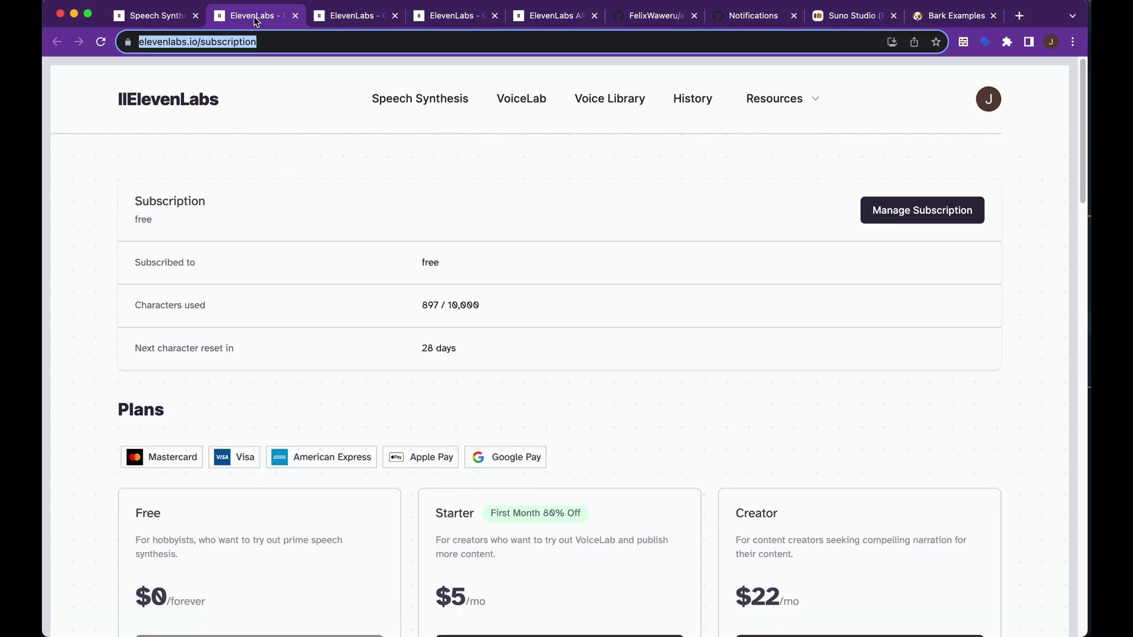
pyautogui.scroll(-1, 321, 389)
pyautogui.scroll(-5, 321, 388)
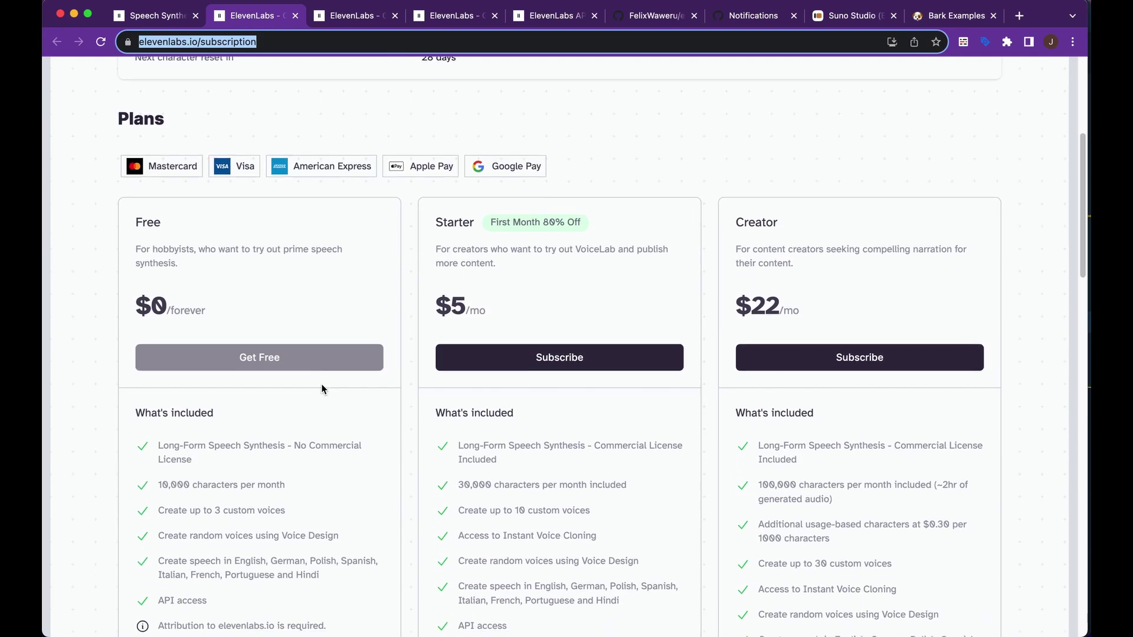
pyautogui.scroll(-2, 688, 405)
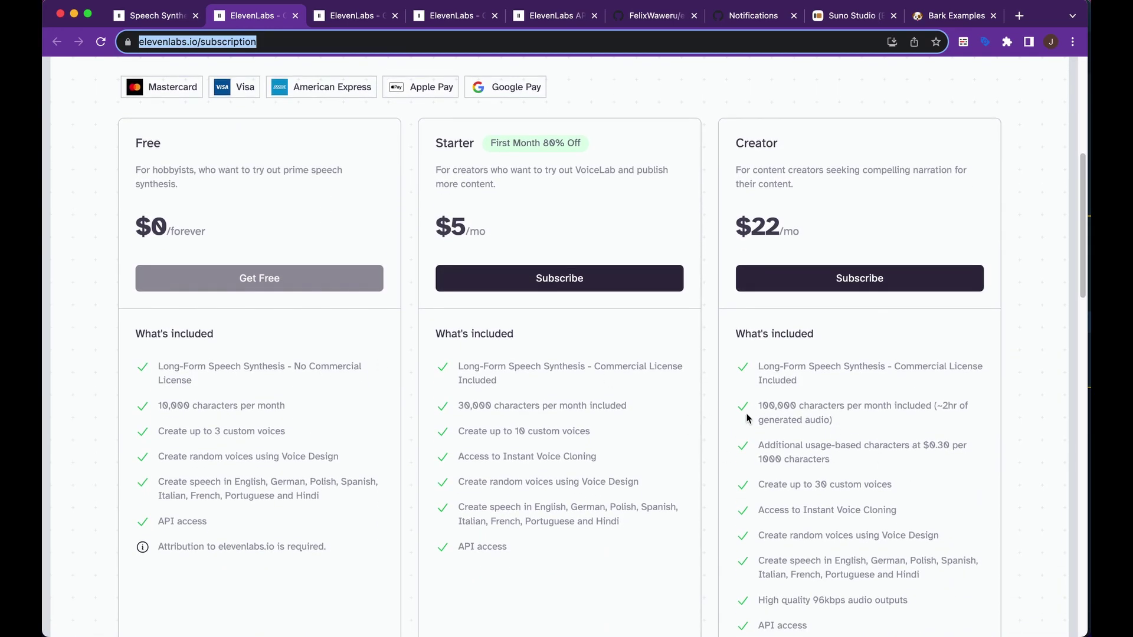
pyautogui.moveTo(759, 404); pyautogui.dragTo(875, 443)
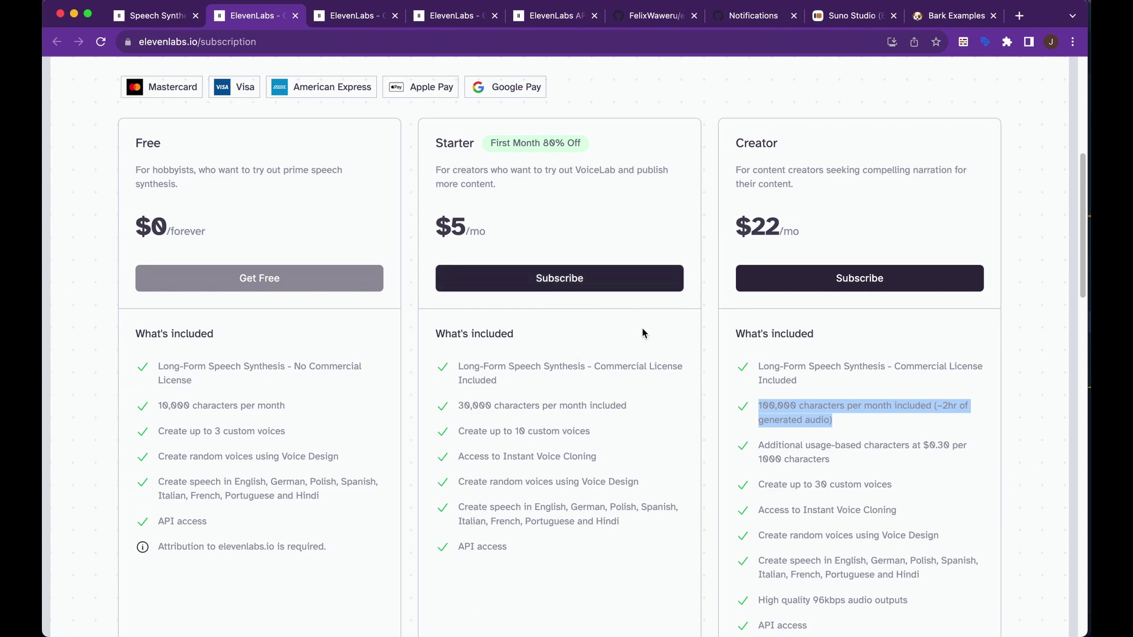
pyautogui.scroll(-5, 642, 333)
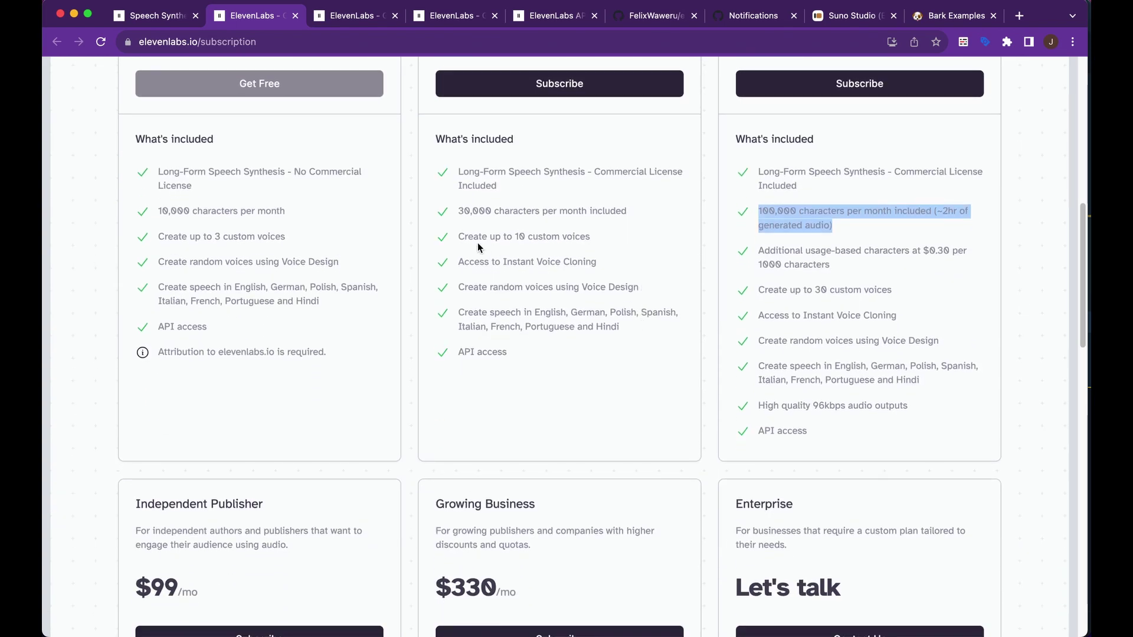
pyautogui.click(339, 17)
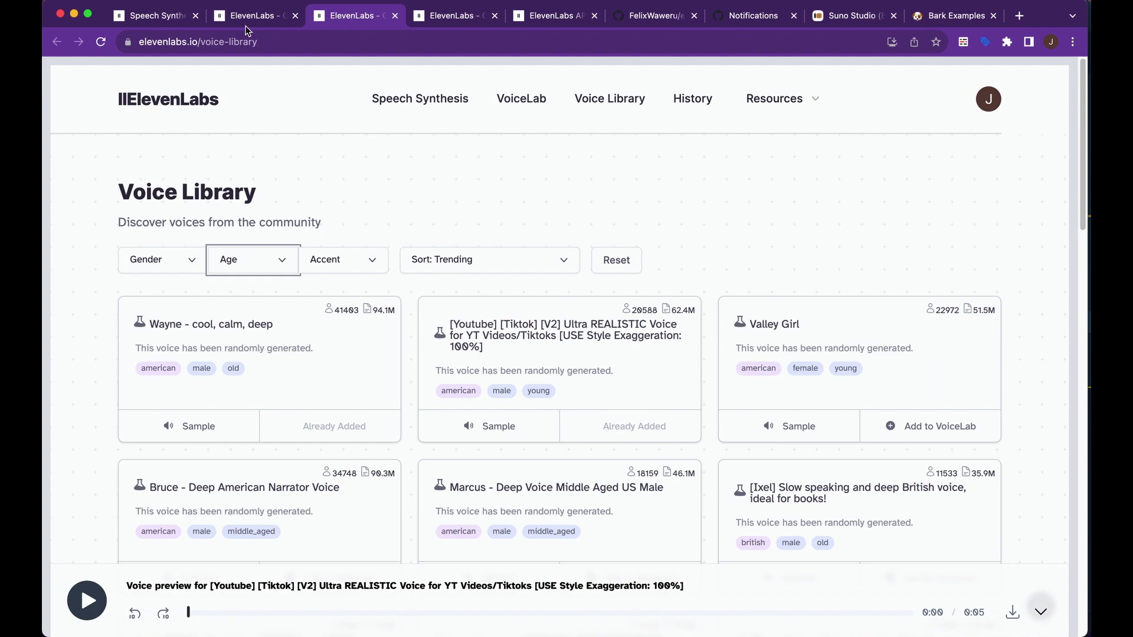
pyautogui.click(153, 17)
pyautogui.scroll(1, 329, 123)
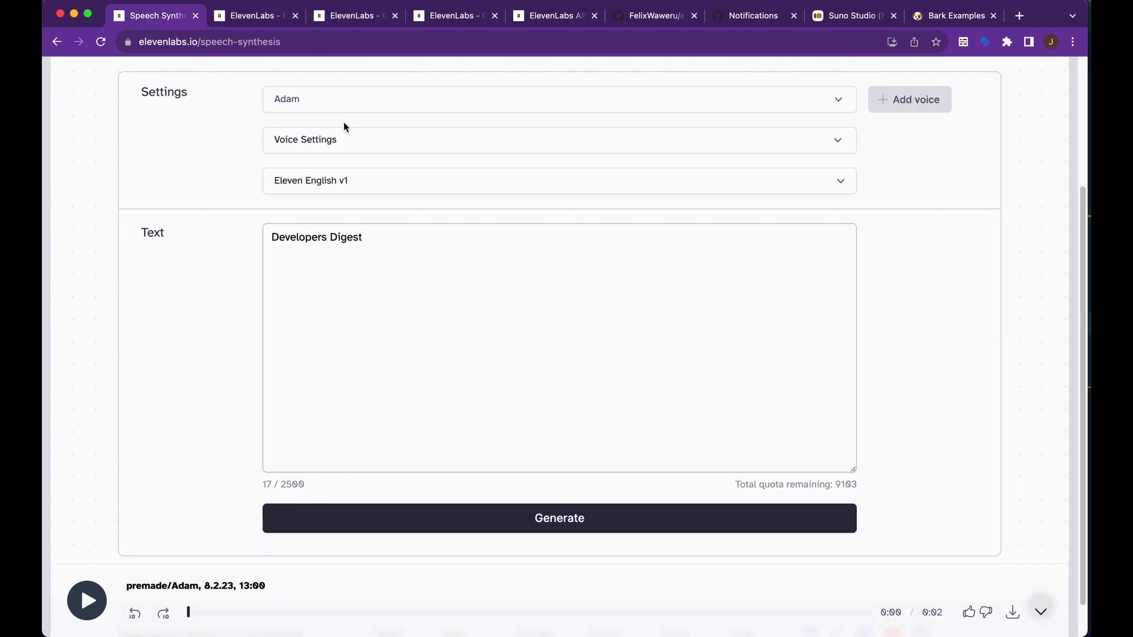
pyautogui.click(357, 102)
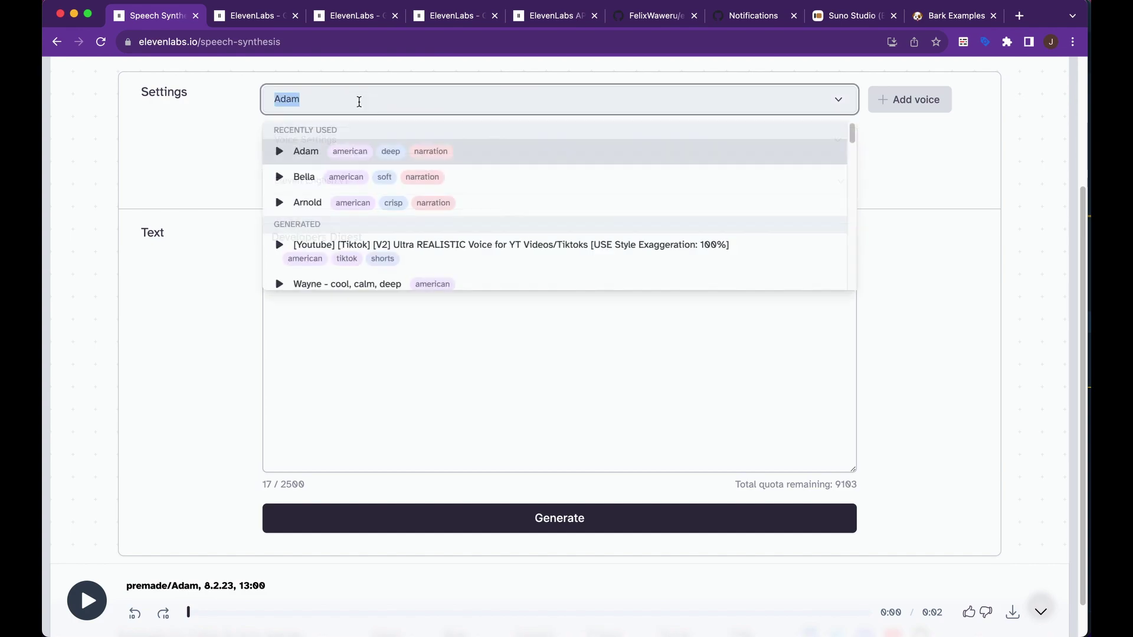
pyautogui.scroll(-5, 394, 176)
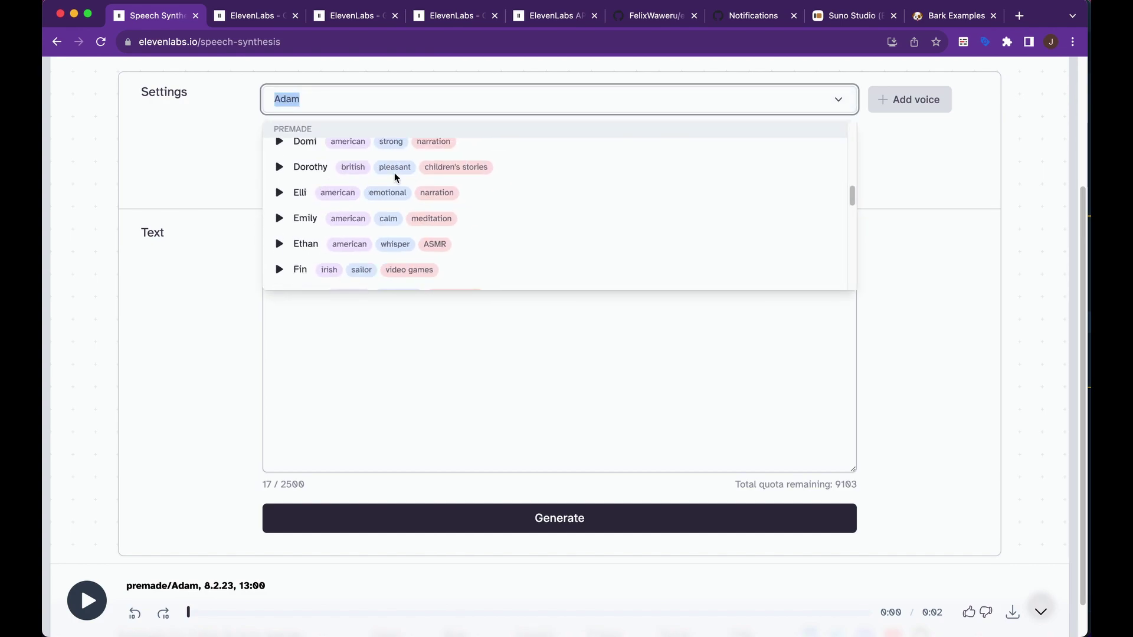
pyautogui.click(240, 179)
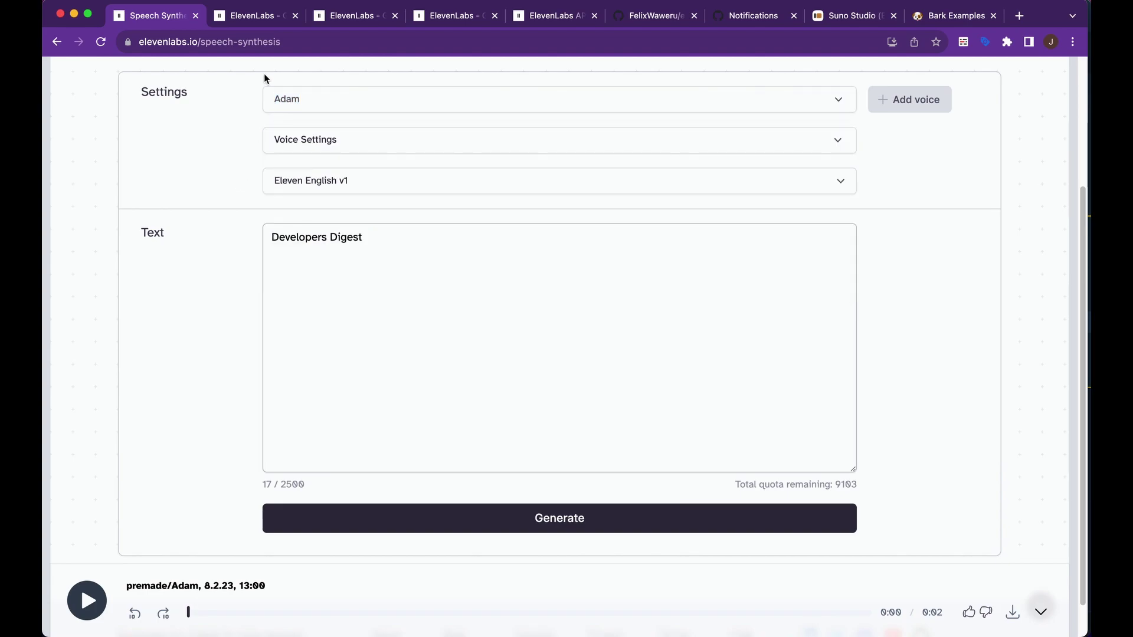
pyautogui.click(241, 22)
pyautogui.click(333, 19)
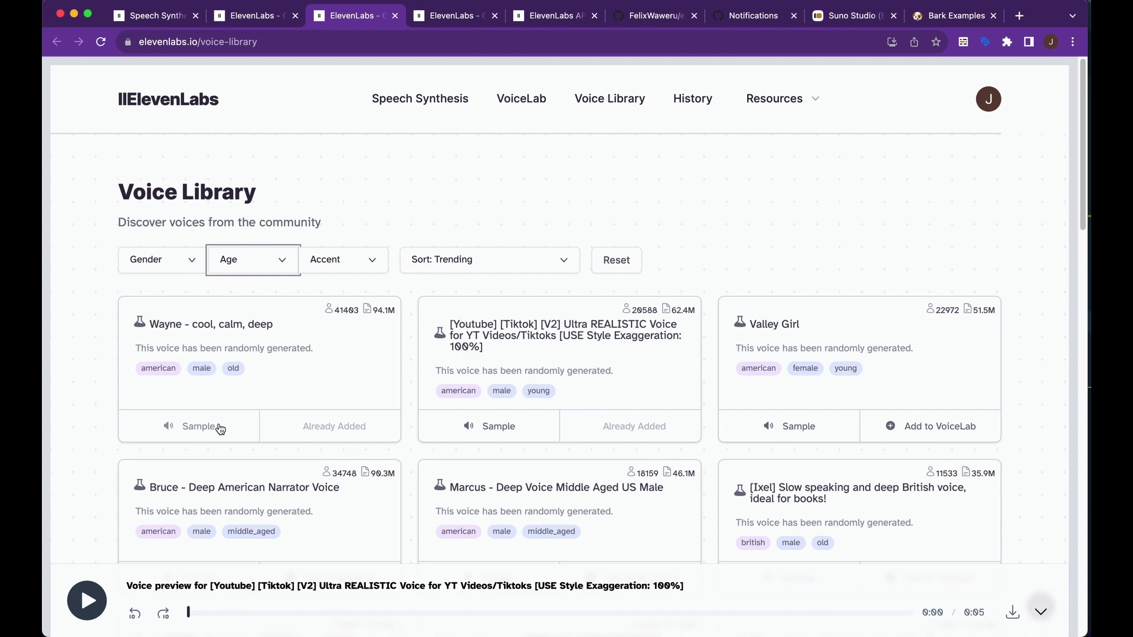
# Preview the Wayne and Ultra Realistic YouTube/TikTok V2 voice samples, then stop playback
pyautogui.click(219, 428)
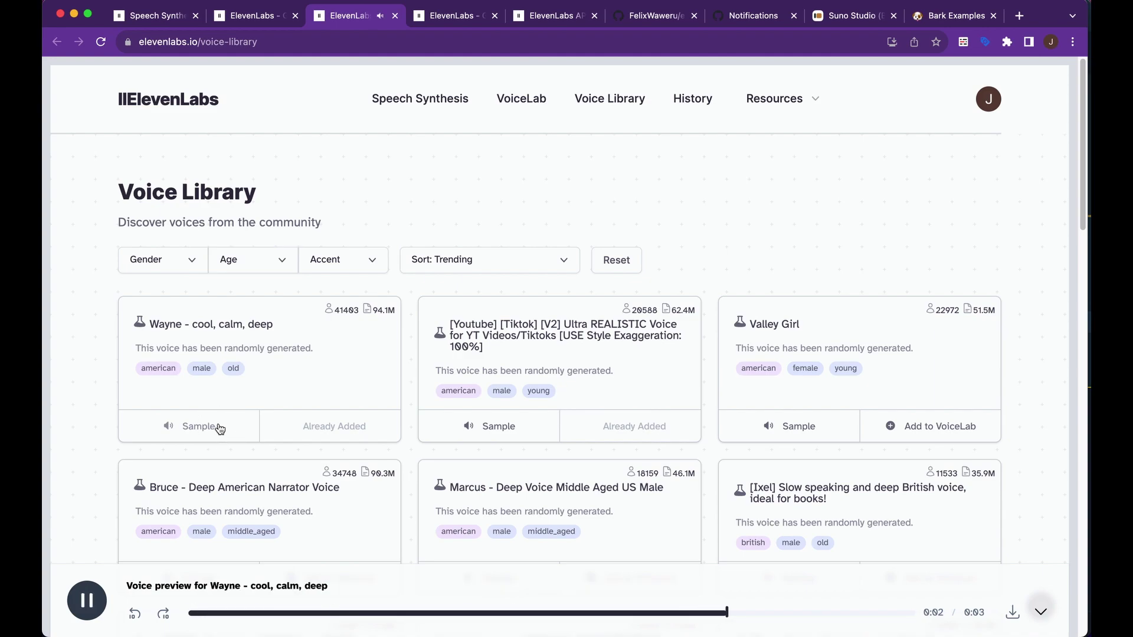
pyautogui.click(500, 428)
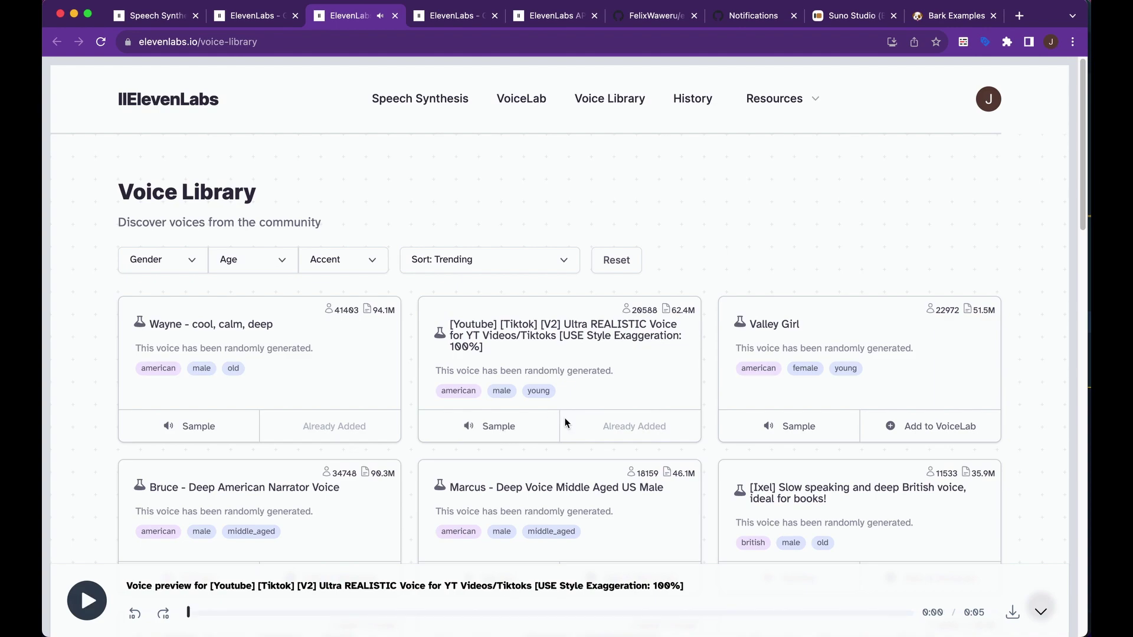
pyautogui.click(779, 439)
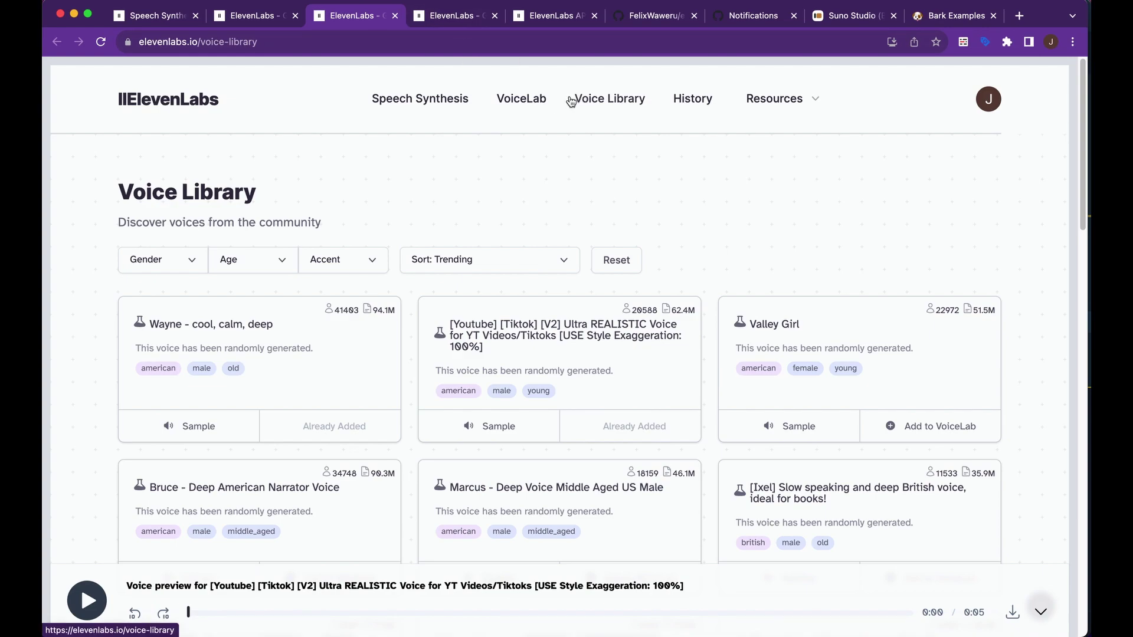
pyautogui.click(471, 19)
# Go to VoiceLab, which lists the added Wayne and YouTube/TikTok V2 voices (2 of 3 slots)
pyautogui.click(369, 20)
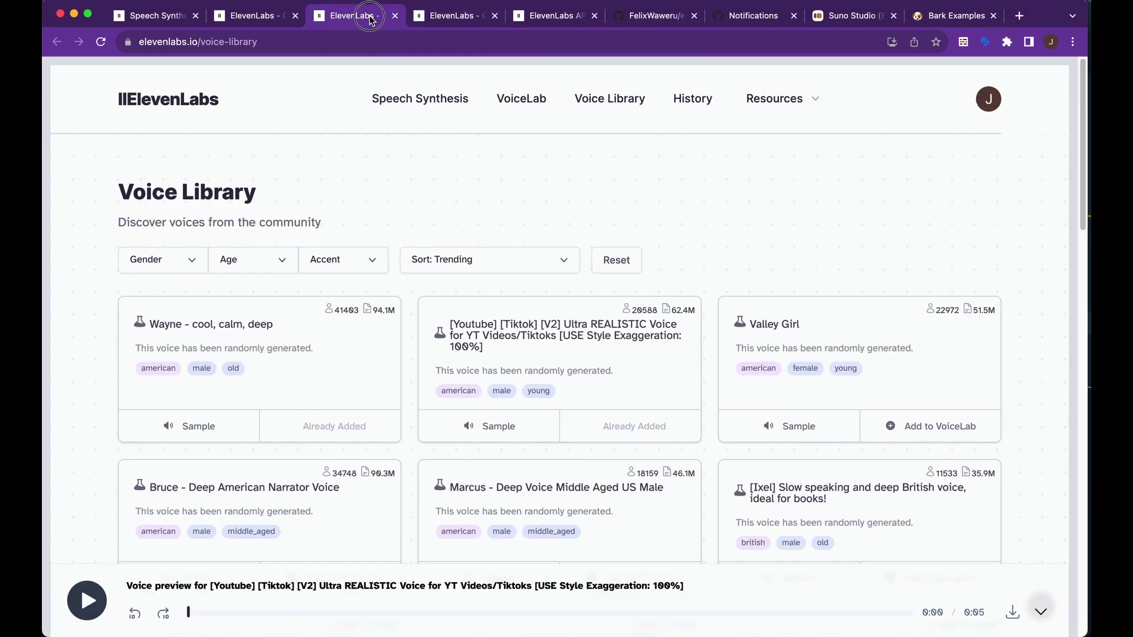
pyautogui.click(524, 102)
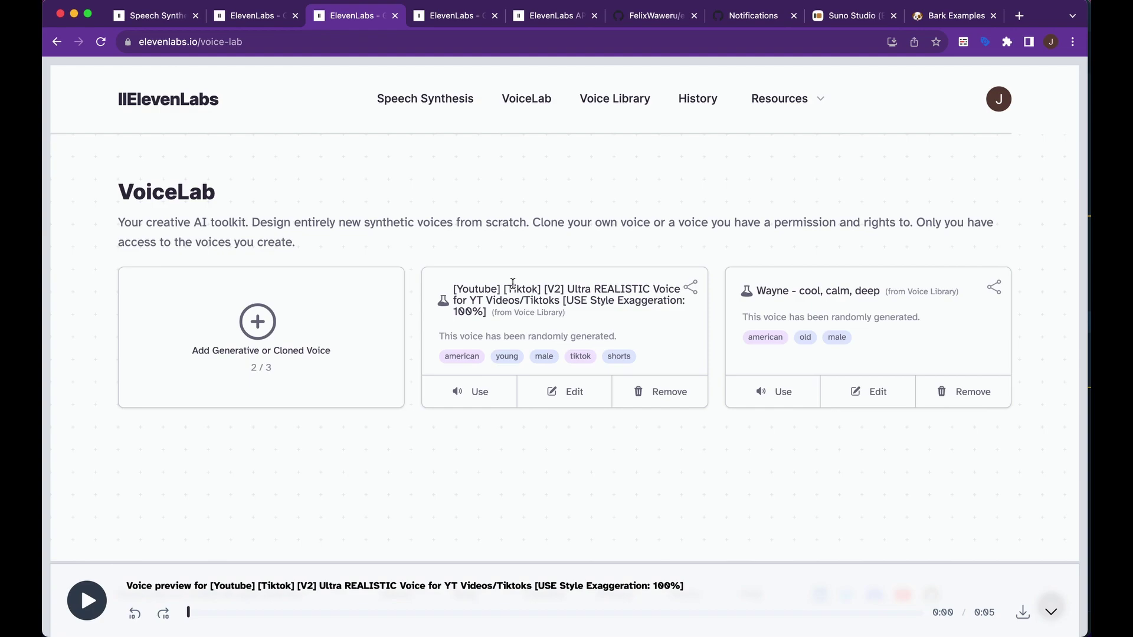
# Go from the API docs to the History page listing 'This is Test' and 'Developers Digest'
pyautogui.click(545, 18)
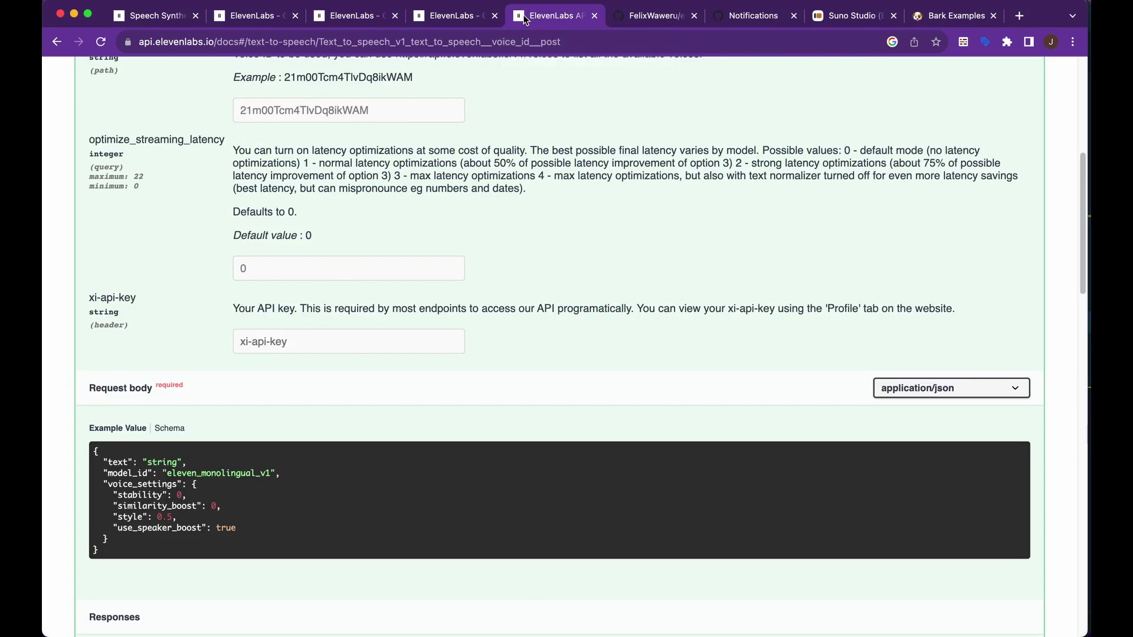
pyautogui.click(456, 17)
pyautogui.scroll(2, 376, 167)
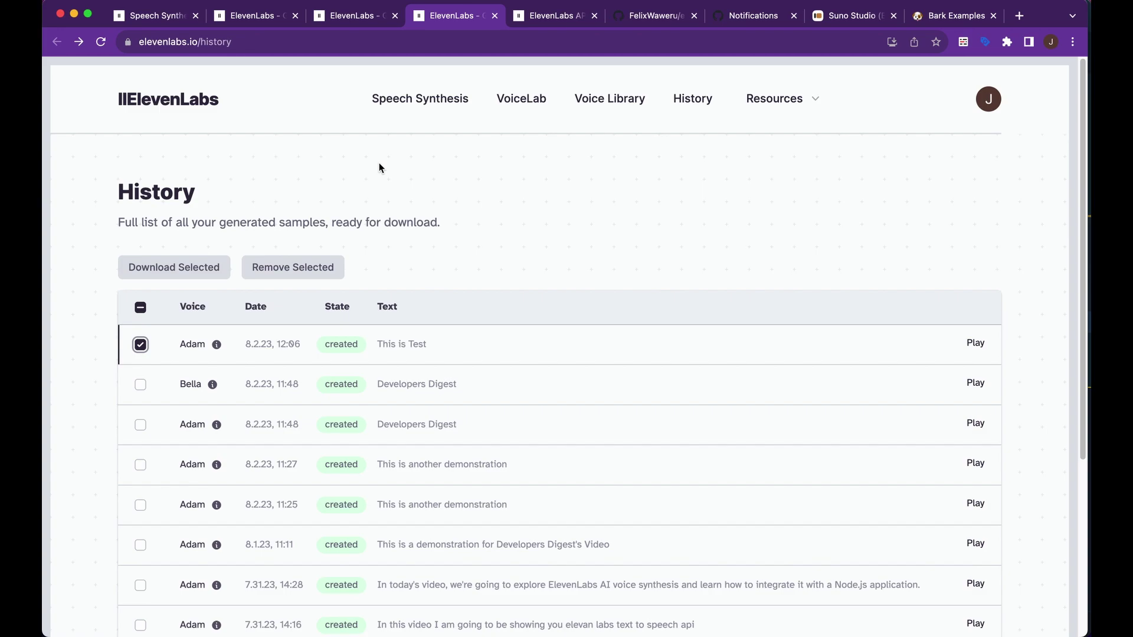
# Uncheck the 'This is Test' sample in the History list
pyautogui.click(140, 344)
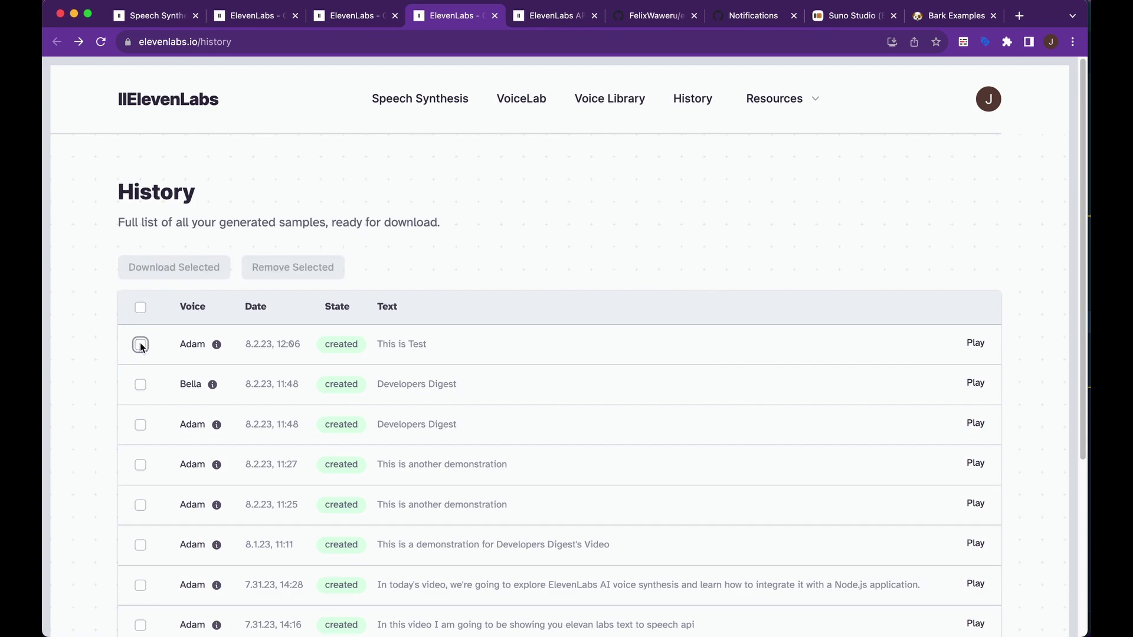
pyautogui.scroll(-1, 256, 341)
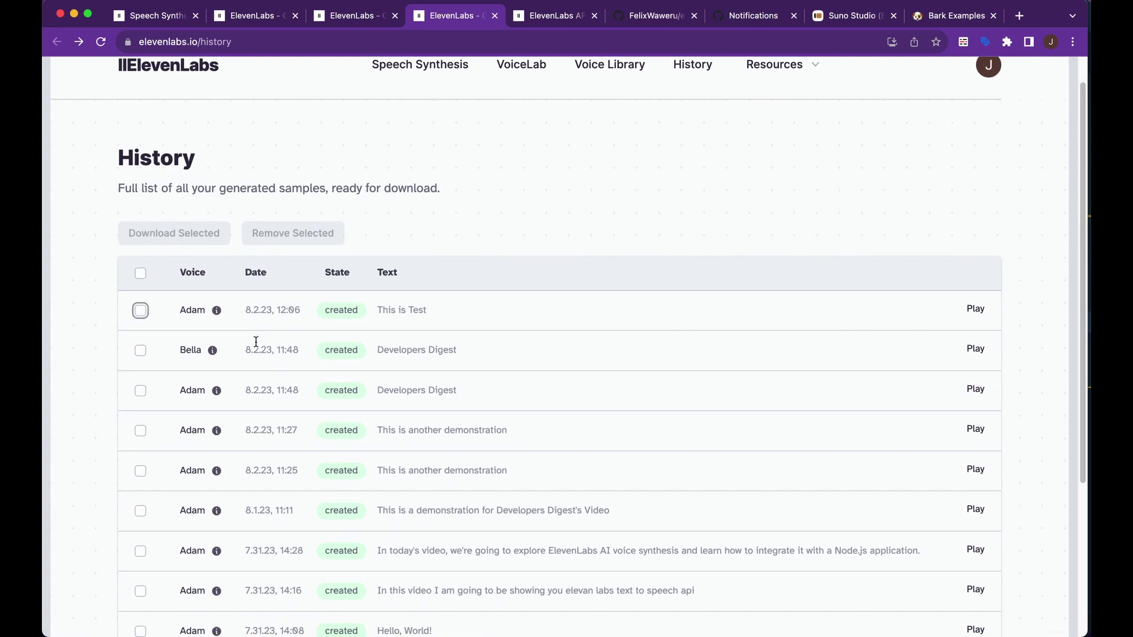
pyautogui.scroll(1, 256, 342)
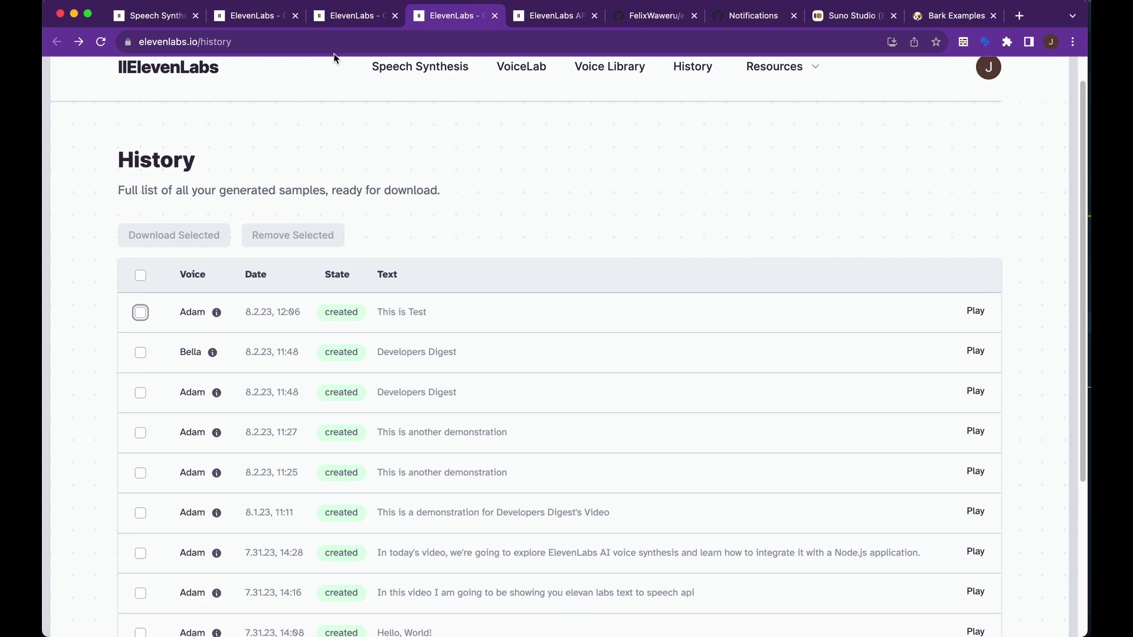
# In the API docs, collapse POST /v1/text-to-speech and briefly expand GET /v1/voices
pyautogui.click(570, 20)
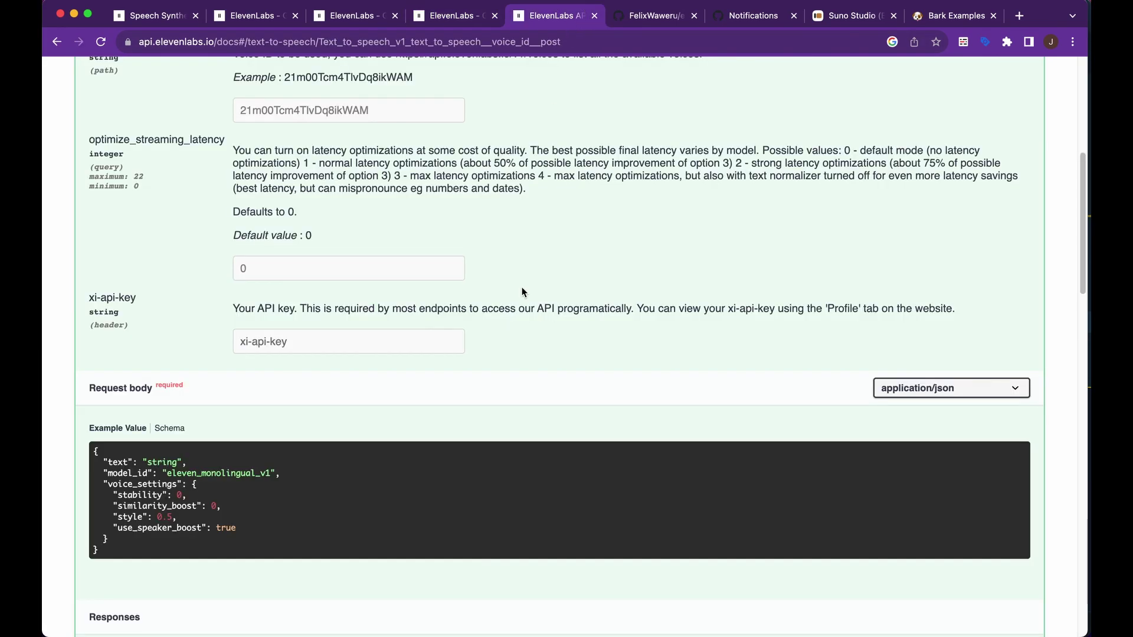
pyautogui.scroll(5, 521, 287)
pyautogui.click(460, 266)
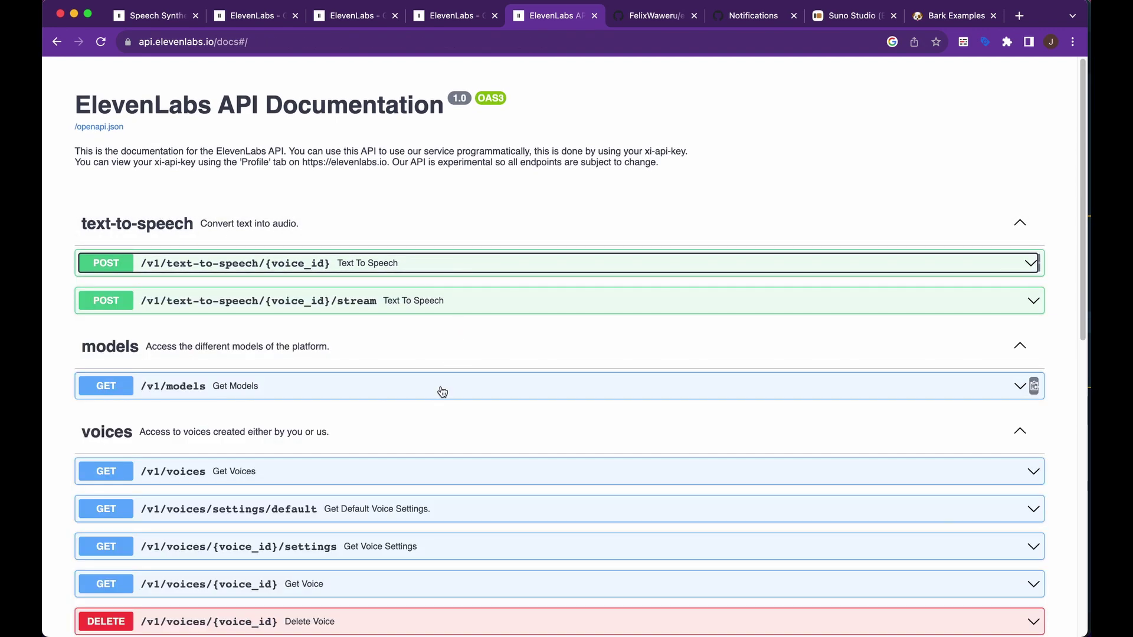
pyautogui.scroll(-2, 440, 393)
pyautogui.scroll(-3, 440, 393)
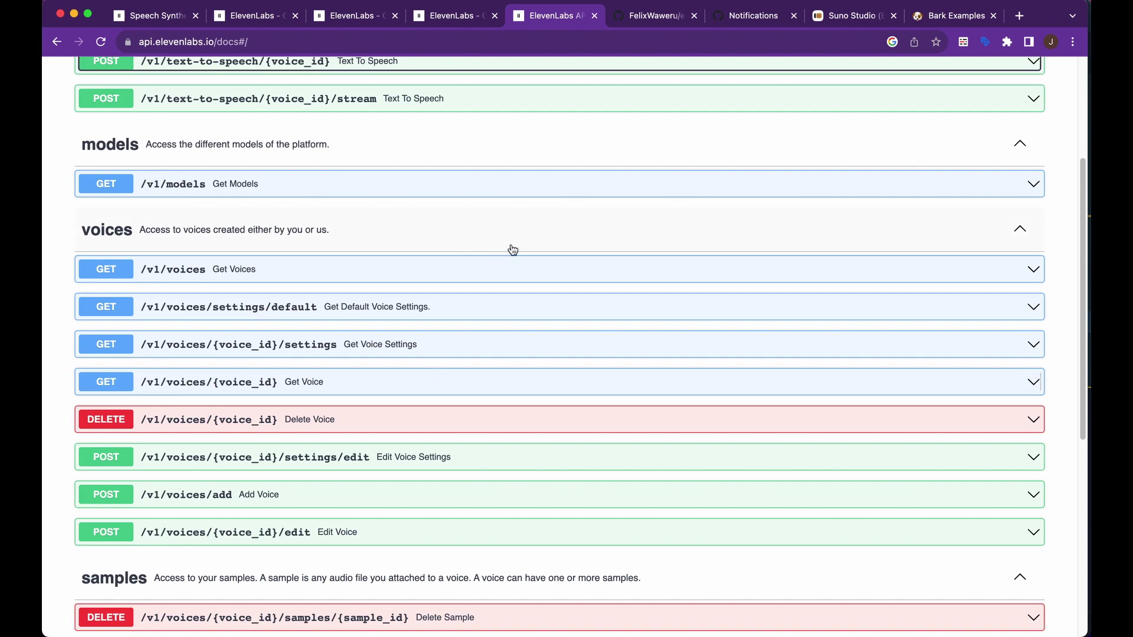
pyautogui.click(518, 271)
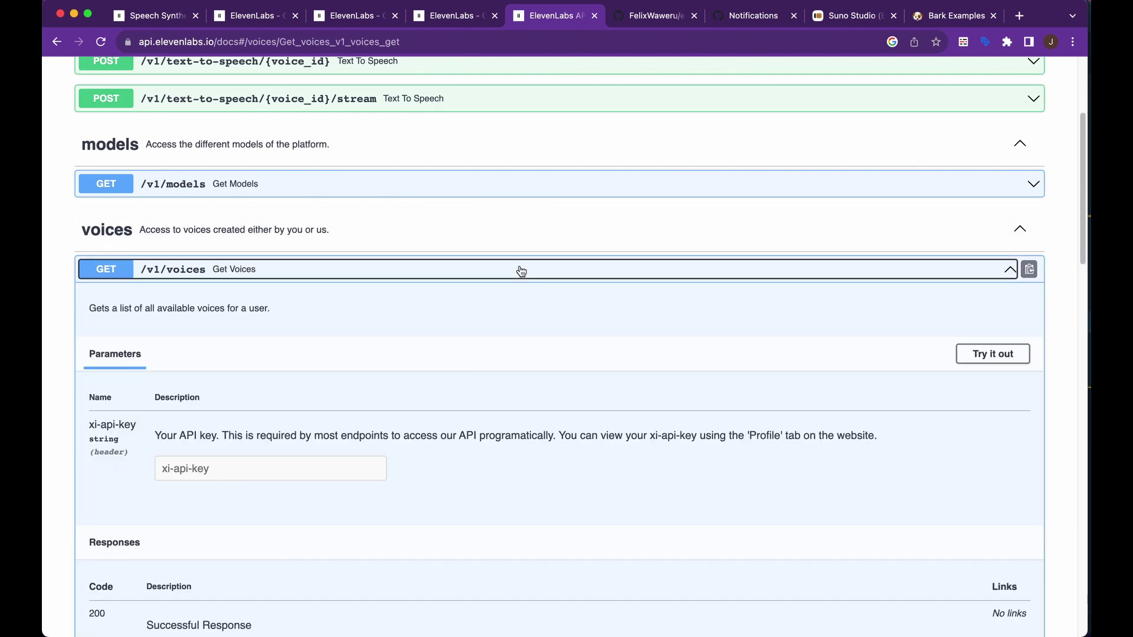
pyautogui.click(522, 271)
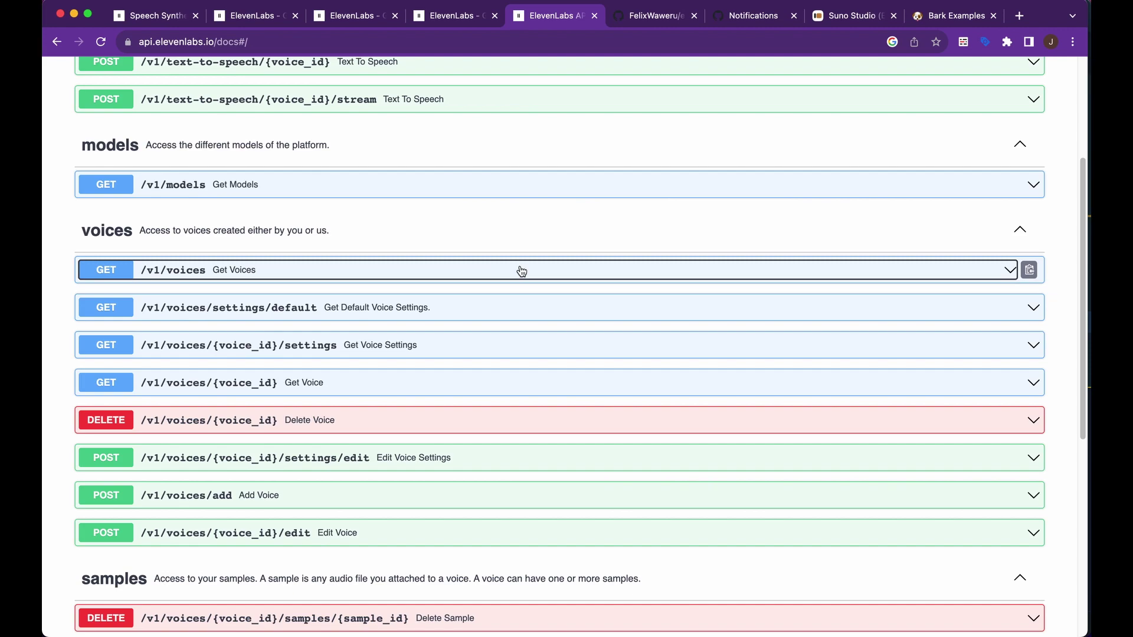
# Read the elevenlabs-node README examples for getting voices, generating audio files and streaming speech
pyautogui.click(657, 16)
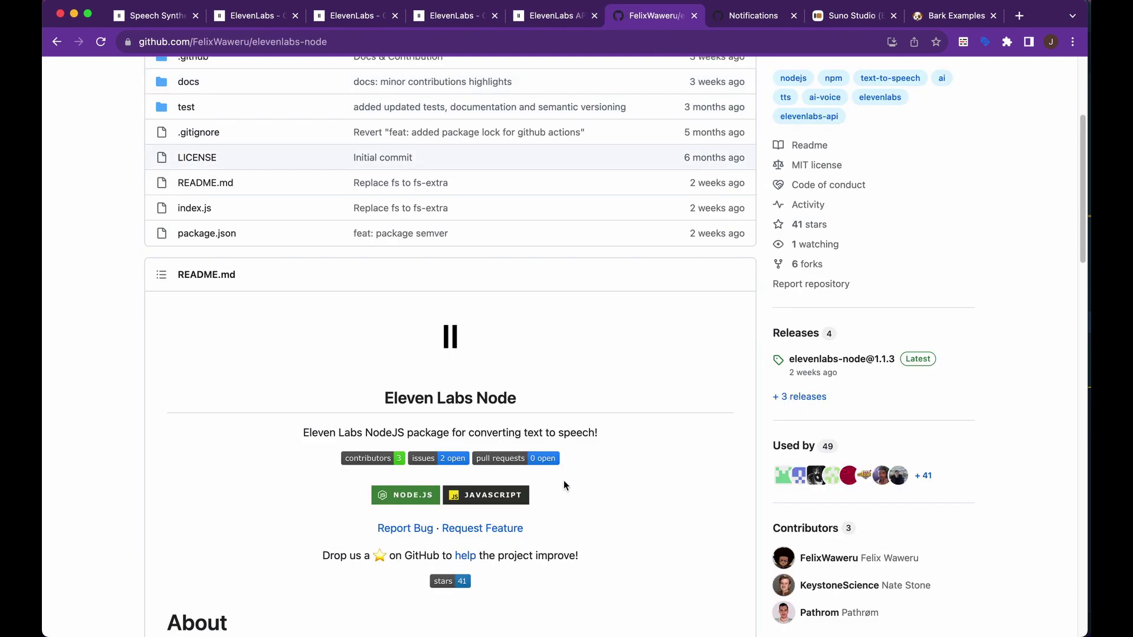
pyautogui.scroll(5, 564, 481)
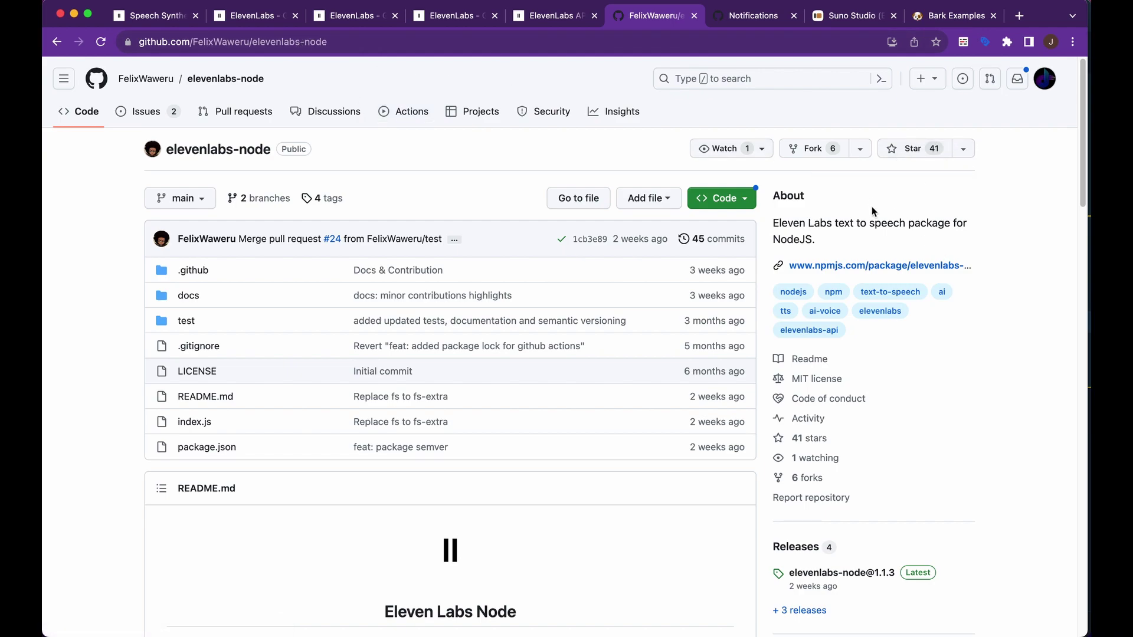
pyautogui.scroll(-3, 620, 310)
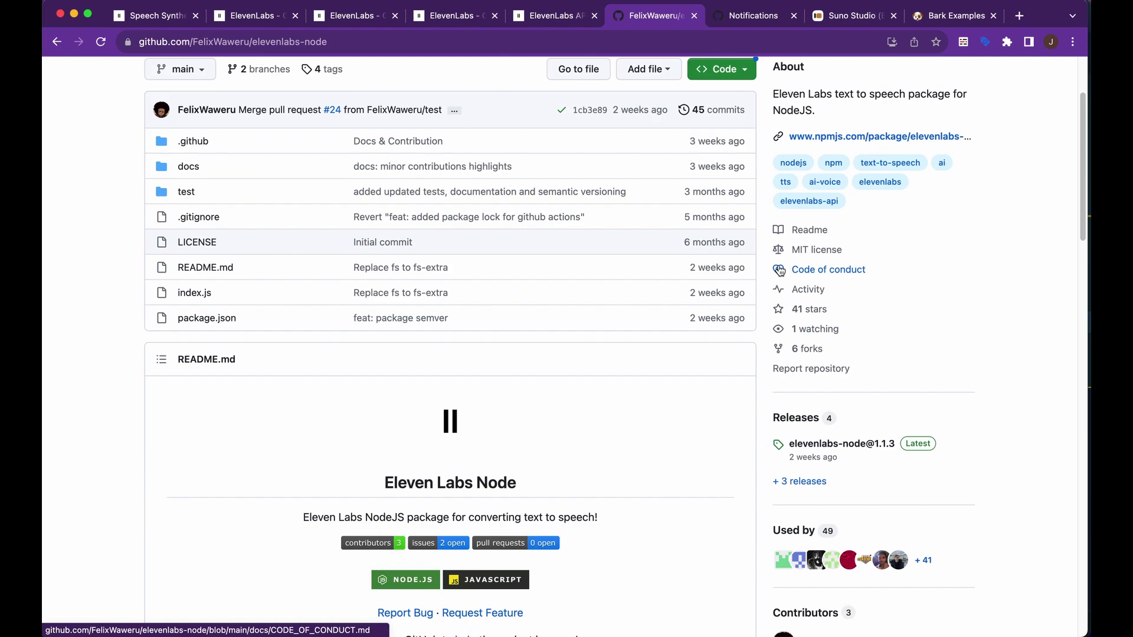
pyautogui.scroll(-2, 667, 425)
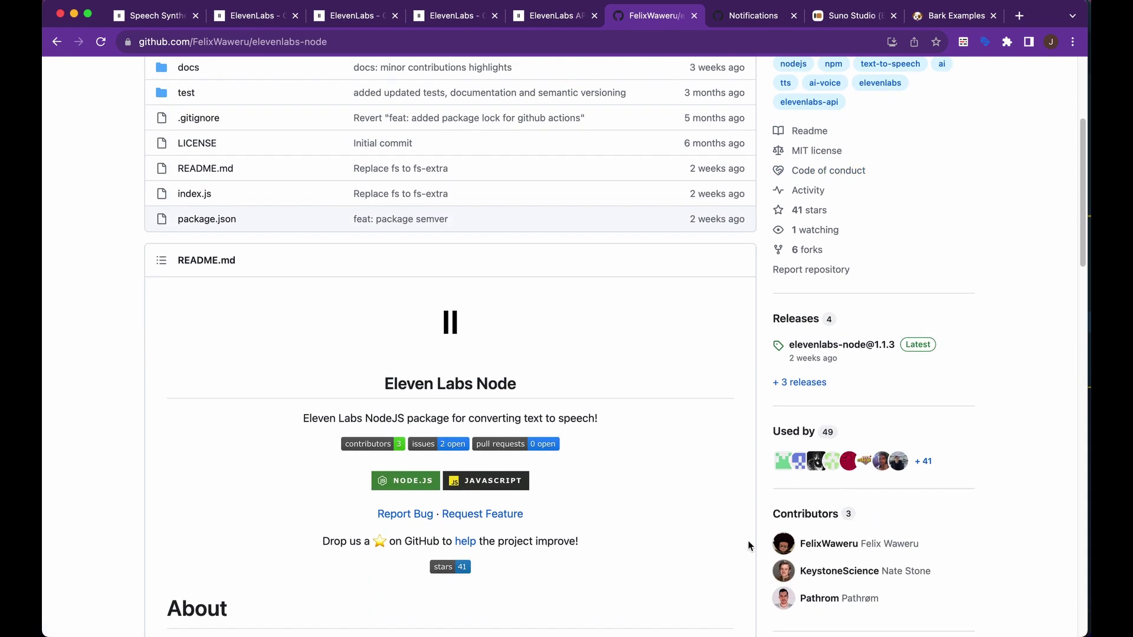
pyautogui.scroll(-2, 728, 557)
pyautogui.scroll(-3, 728, 556)
pyautogui.scroll(-1, 729, 557)
pyautogui.scroll(-6, 728, 557)
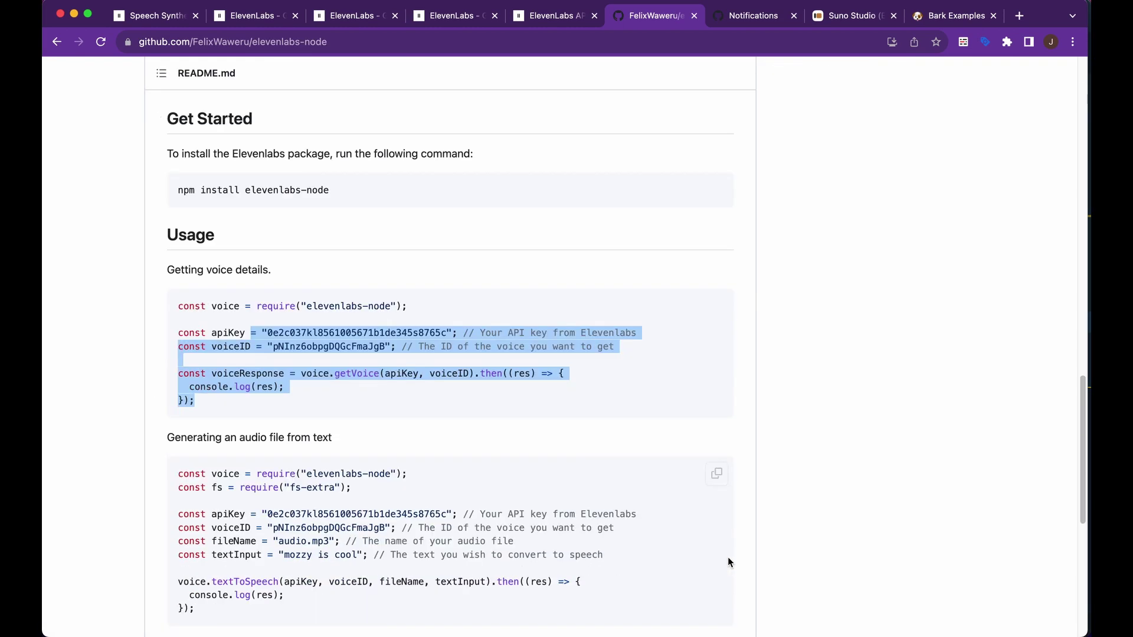
pyautogui.click(656, 516)
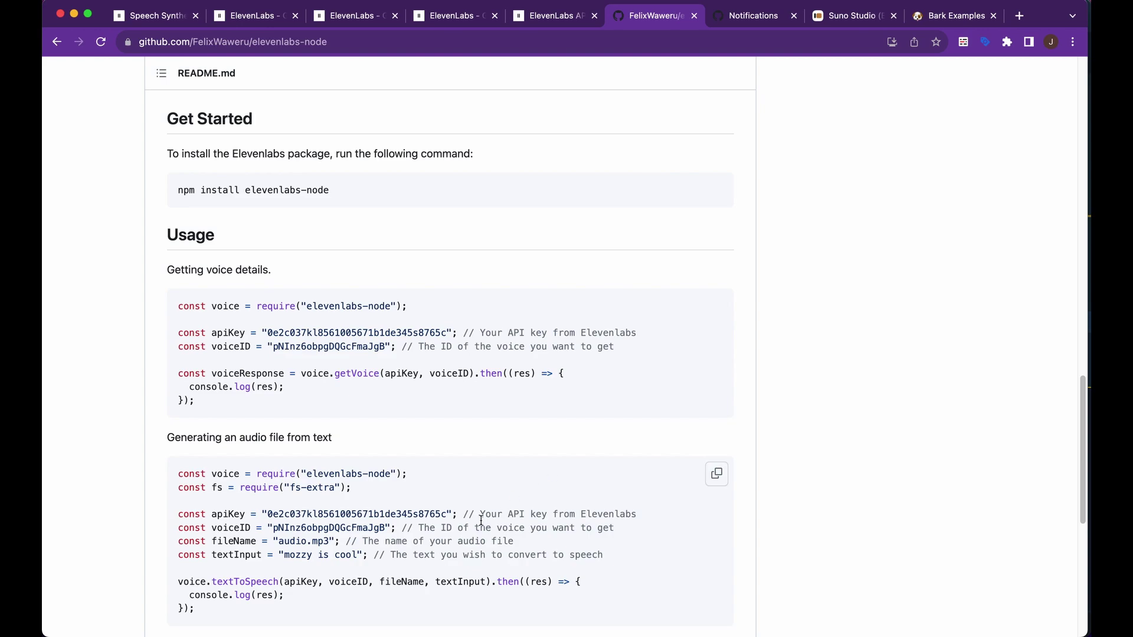
pyautogui.scroll(-2, 447, 576)
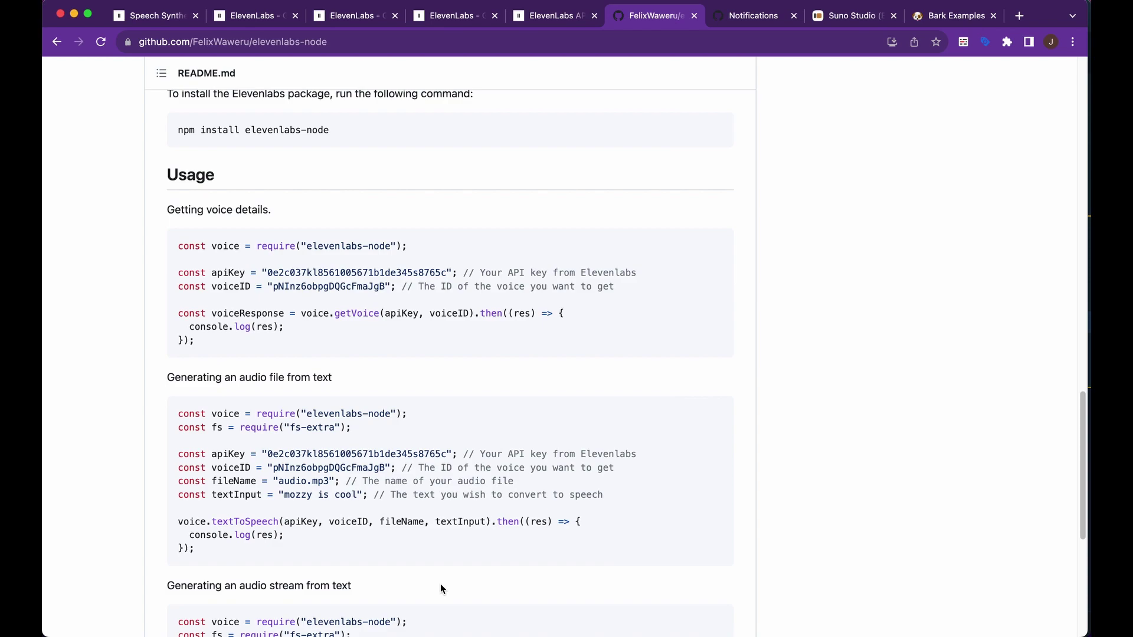
pyautogui.scroll(-2, 440, 588)
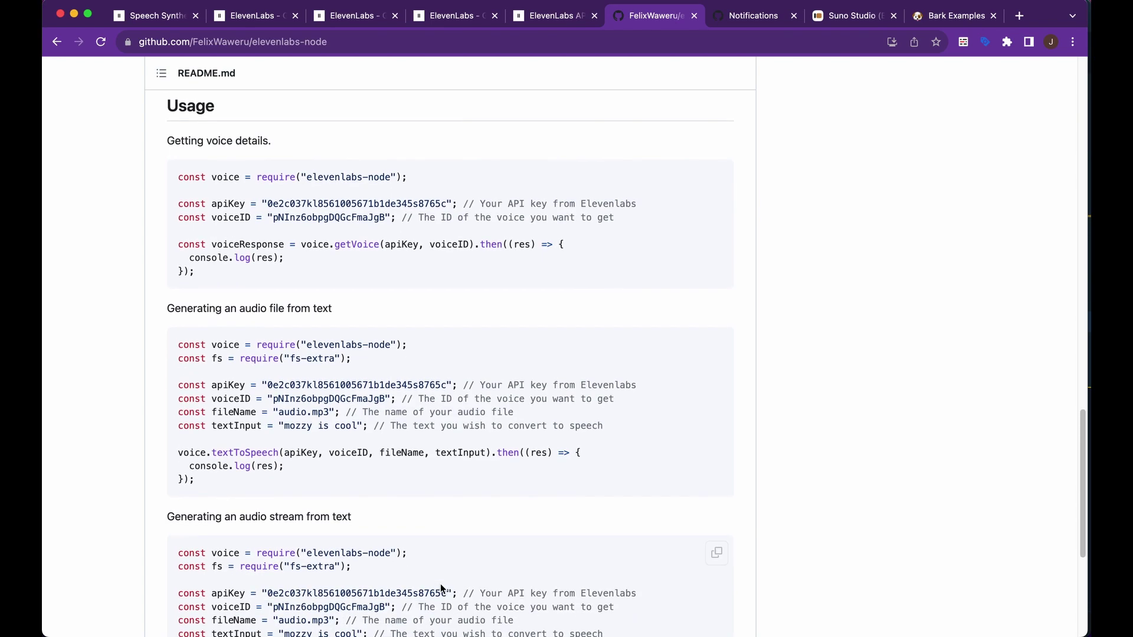
pyautogui.scroll(-1, 440, 588)
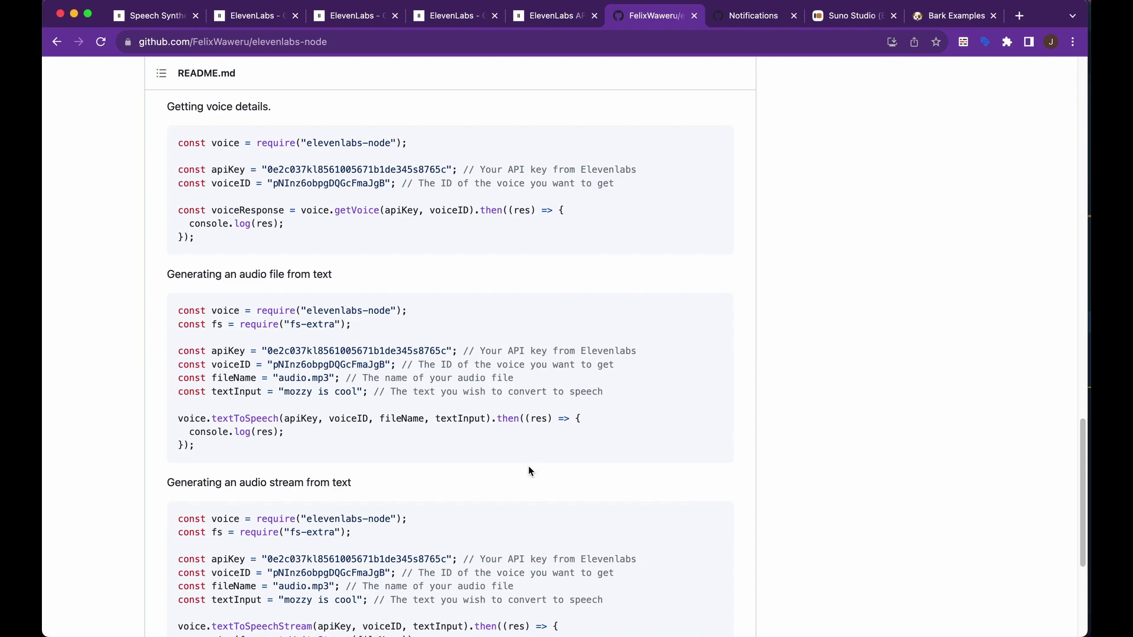
# In the VS Code terminal, clear the screen and erase the unrun init command
pyautogui.press('super+Tab')
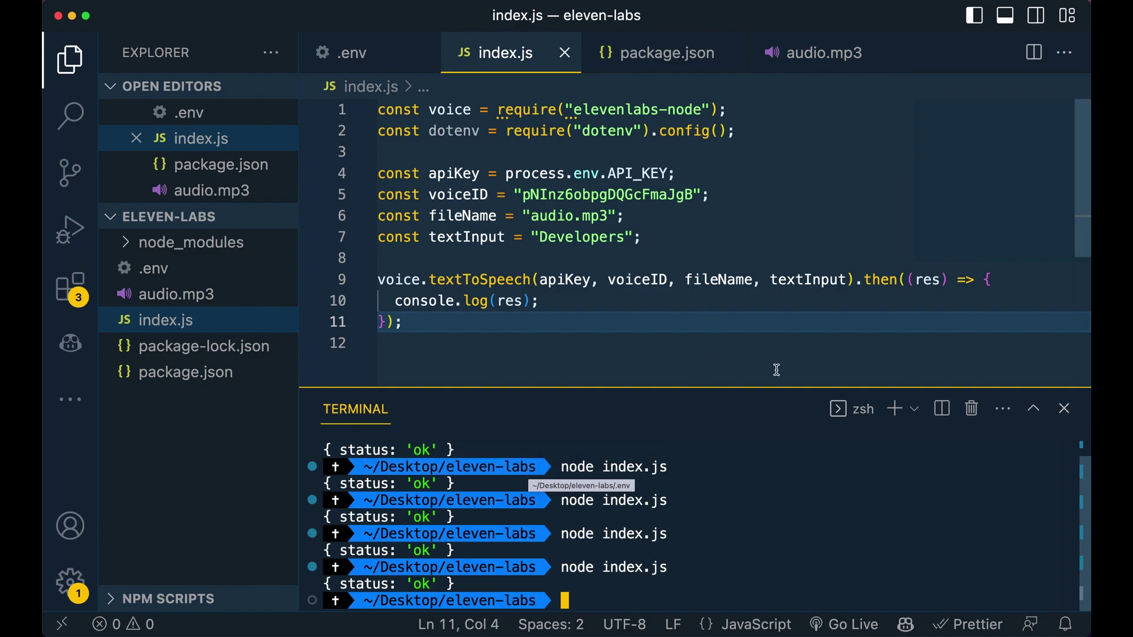
pyautogui.write('clear')
pyautogui.press('Return')
pyautogui.write('npm ')
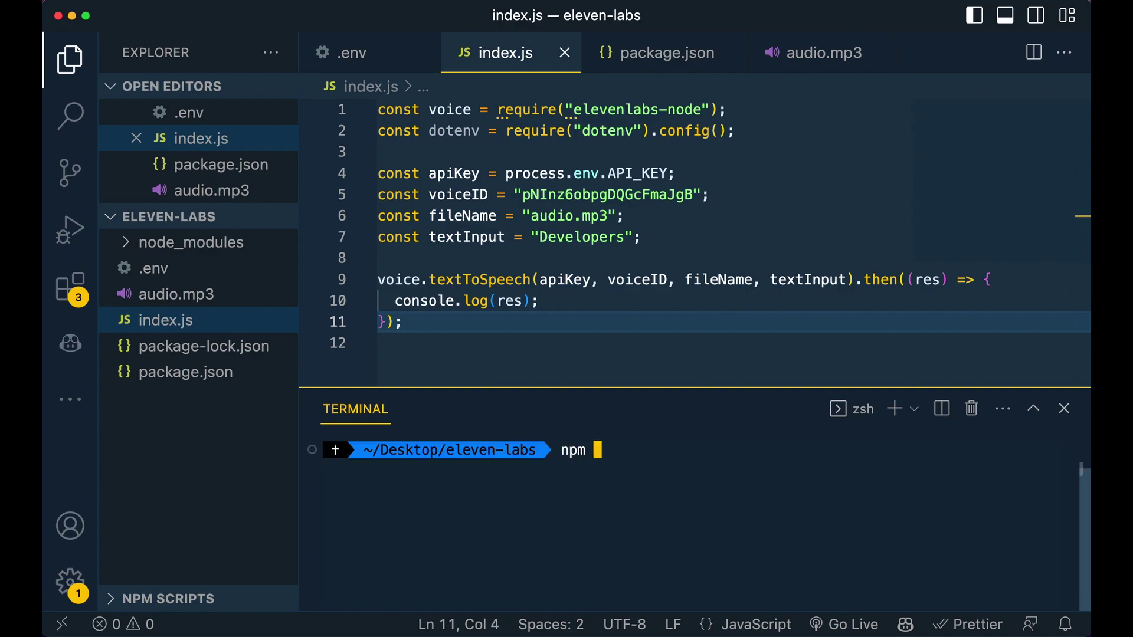
pyautogui.write('init -y')
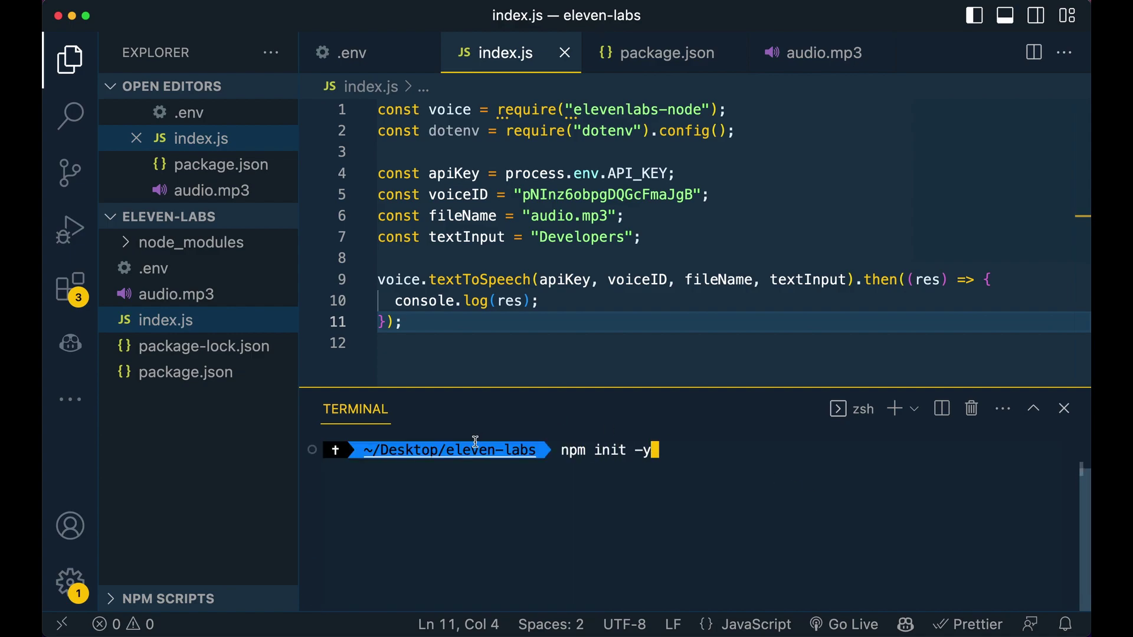
pyautogui.press('BackSpace')
pyautogui.press('BackSpace')
pyautogui.press('BackSpace')
pyautogui.press('BackSpace')
pyautogui.press('BackSpace')
pyautogui.write('stall')
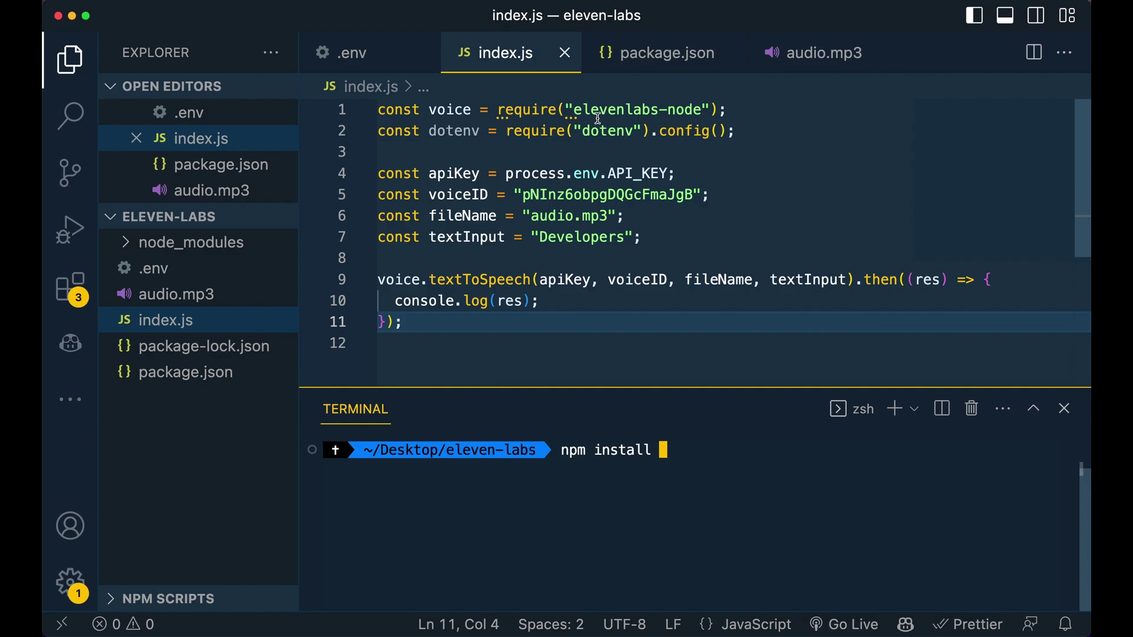
# Compose, then erase, the 'npm install elevenlabs-node dotenv' and 'touch index.js .env' commands
pyautogui.moveTo(573, 110); pyautogui.dragTo(701, 111)
pyautogui.press('super+c')
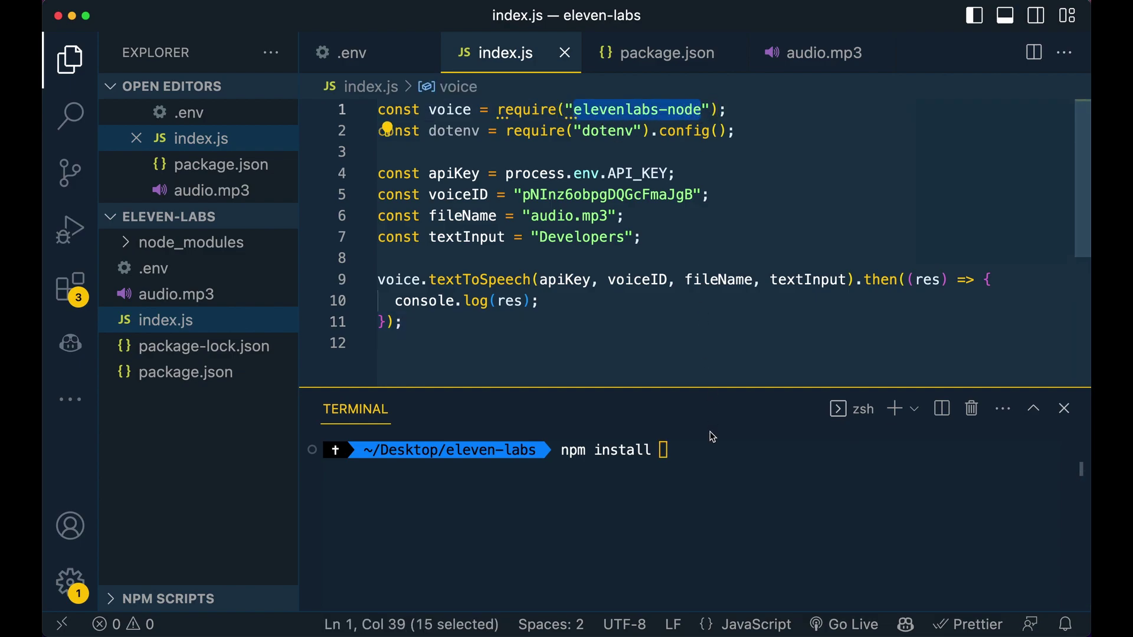
pyautogui.click(704, 445)
pyautogui.press('super+v')
pyautogui.write('dotenv')
pyautogui.press('BackSpace')
pyautogui.press('BackSpace')
pyautogui.press('BackSpace')
pyautogui.press('BackSpace')
pyautogui.press('BackSpace')
pyautogui.press('BackSpace')
pyautogui.press('BackSpace')
pyautogui.press('BackSpace')
pyautogui.press('BackSpace')
pyautogui.press('BackSpace')
pyautogui.press('BackSpace')
pyautogui.press('BackSpace')
pyautogui.press('BackSpace')
pyautogui.press('BackSpace')
pyautogui.press('BackSpace')
pyautogui.press('BackSpace')
pyautogui.press('BackSpace')
pyautogui.press('BackSpace')
pyautogui.press('BackSpace')
pyautogui.press('BackSpace')
pyautogui.write('touch ')
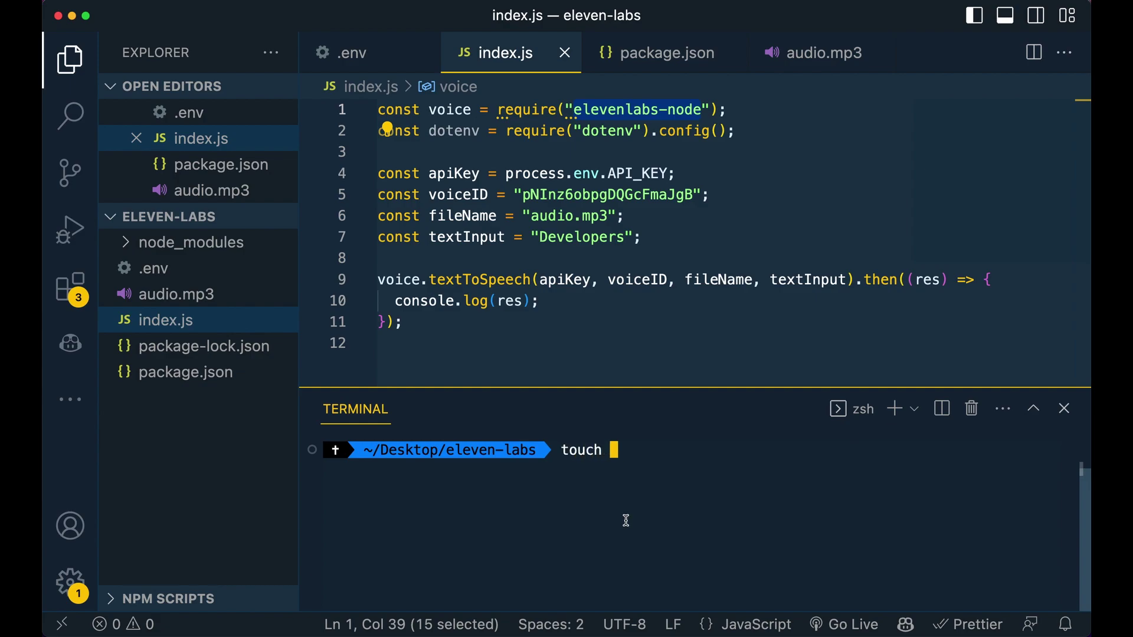
pyautogui.write('index.js ;')
pyautogui.press('BackSpace')
pyautogui.write('.env')
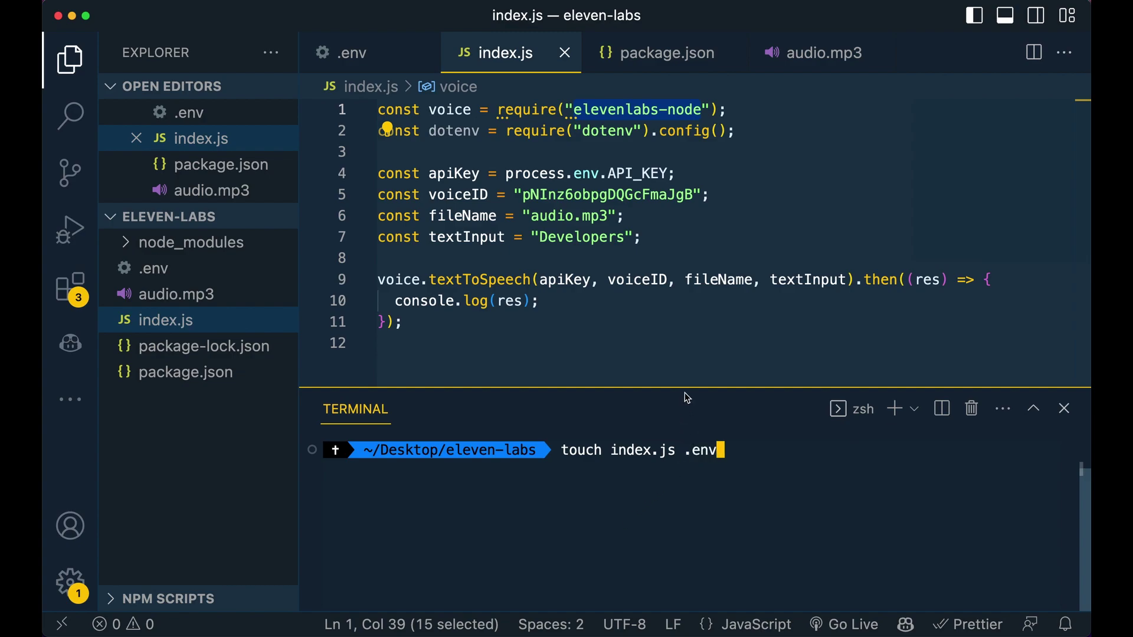
pyautogui.press('BackSpace')
pyautogui.press('BackSpace')
pyautogui.press('BackSpace')
pyautogui.press('BackSpace')
pyautogui.press('BackSpace')
pyautogui.press('BackSpace')
pyautogui.press('BackSpace')
pyautogui.press('BackSpace')
pyautogui.press('BackSpace')
pyautogui.press('BackSpace')
pyautogui.press('BackSpace')
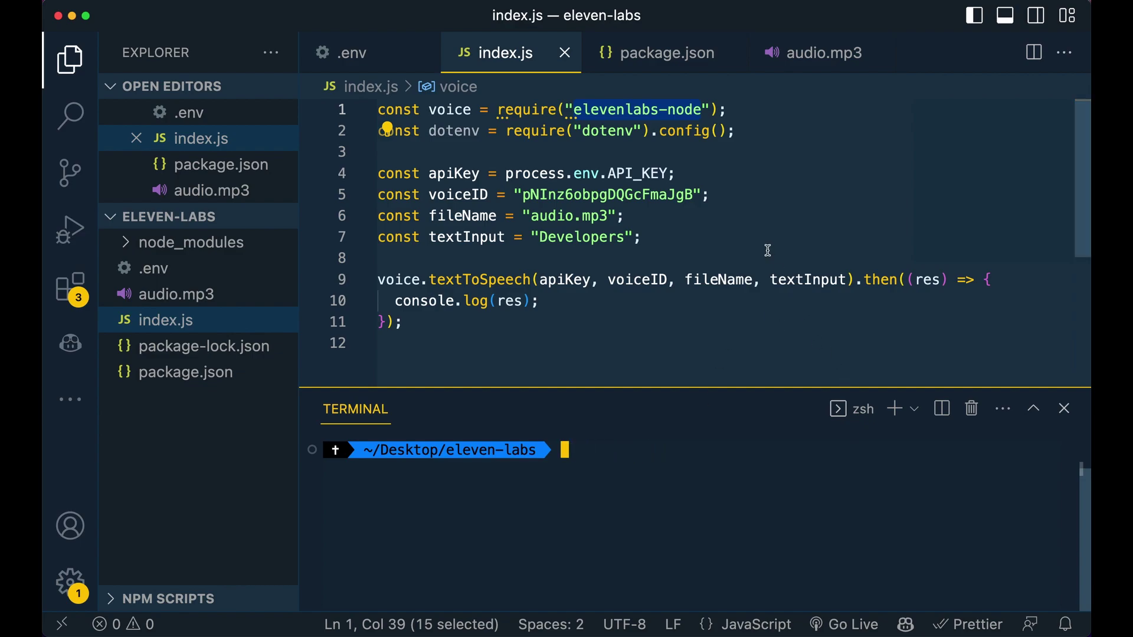
pyautogui.press('super+Tab')
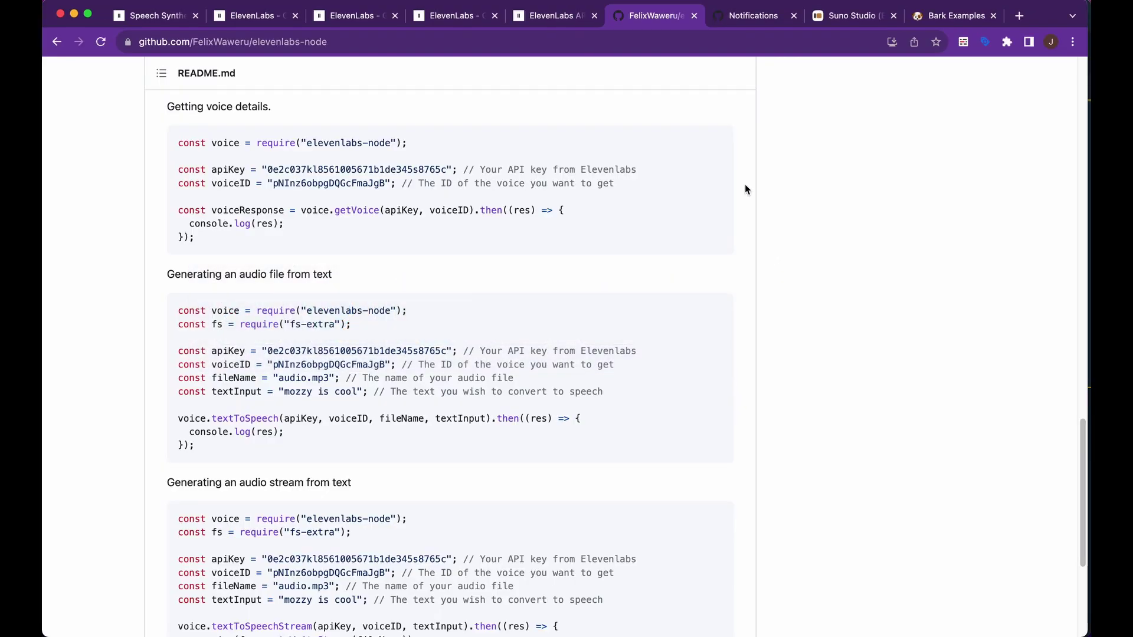
# Glance at the ElevenLabs API docs, then the generation History page
pyautogui.click(551, 14)
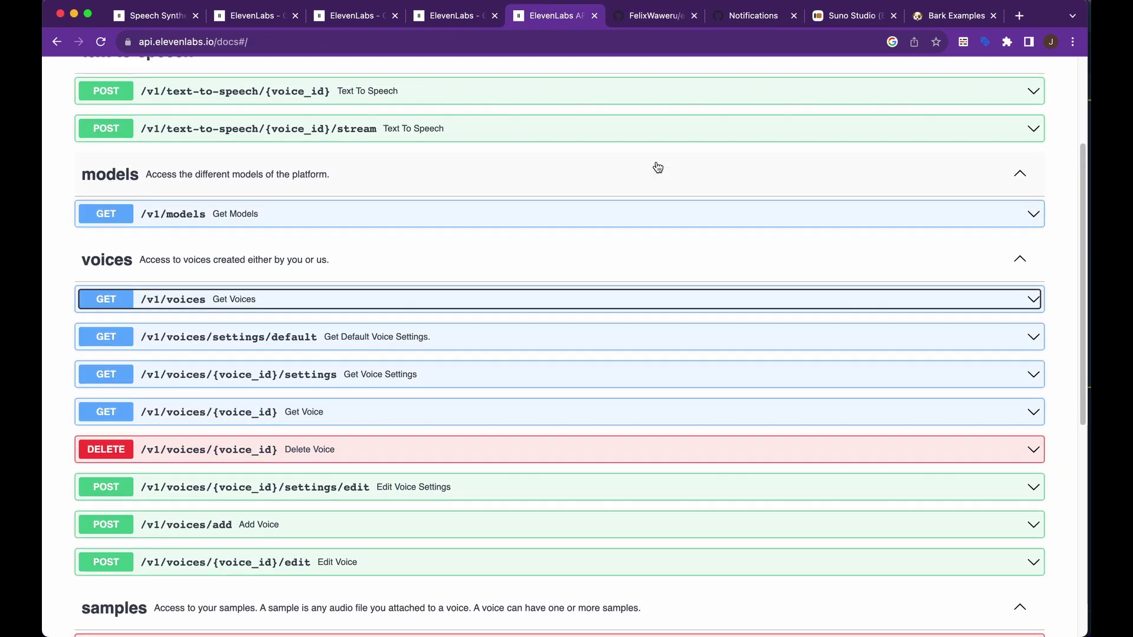
pyautogui.scroll(3, 619, 133)
pyautogui.click(456, 17)
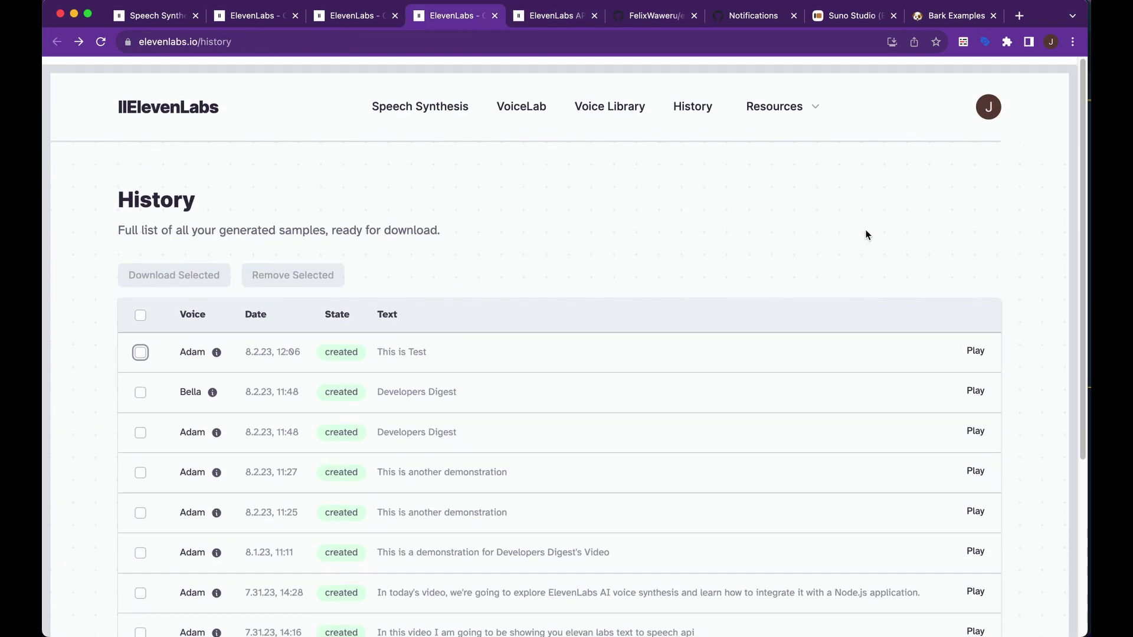
pyautogui.scroll(-1, 890, 230)
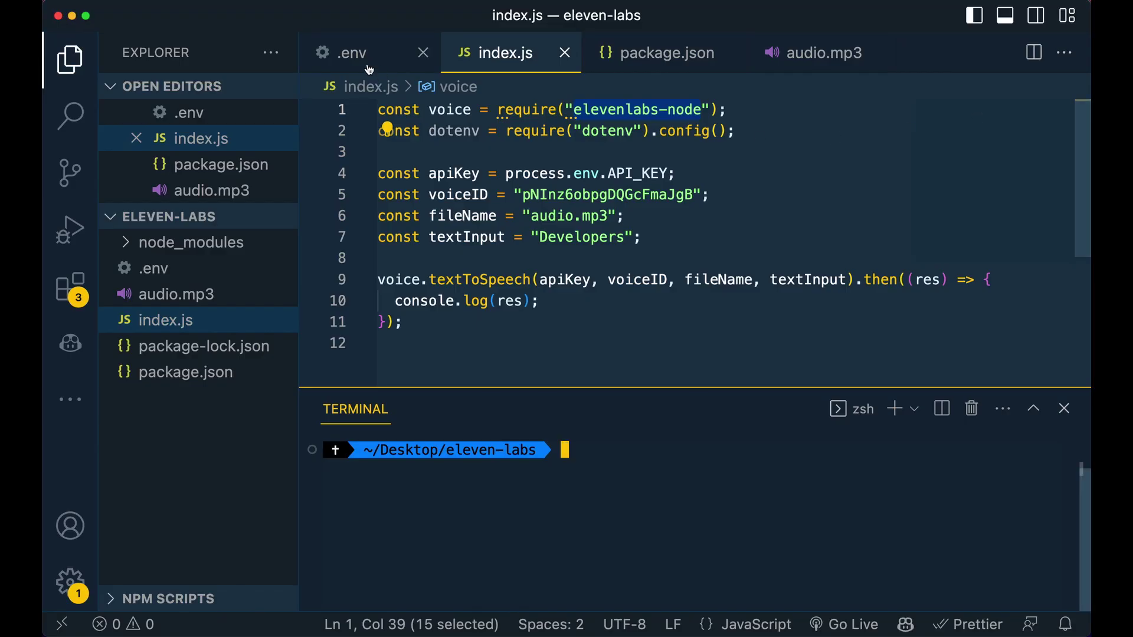
# Review the API key in .env and the voice ID on line 5 of index.js
pyautogui.click(361, 66)
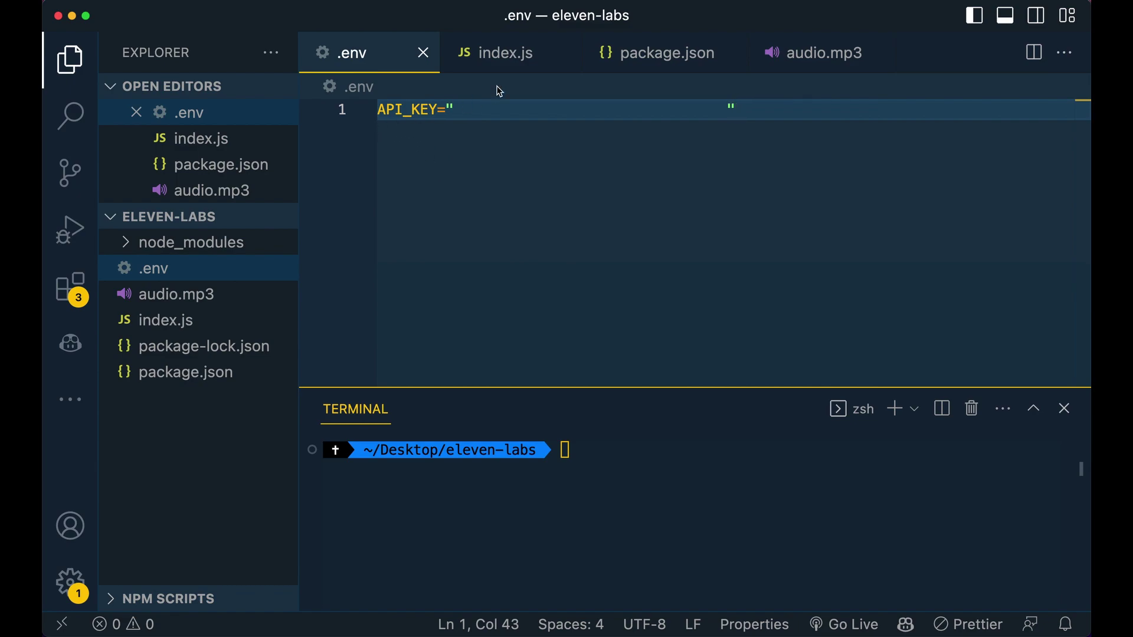
pyautogui.click(503, 54)
pyautogui.click(615, 194)
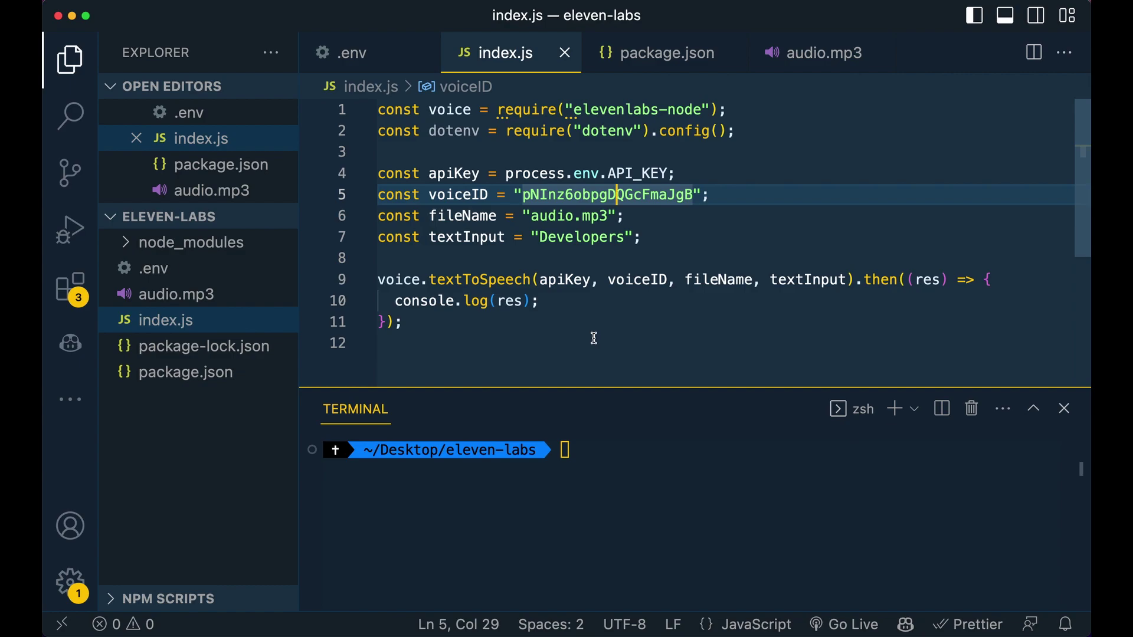
# Replace 'Developers' with 'Hello Youtube', save, run node index.js, and open audio.mp3
pyautogui.doubleClick(594, 237)
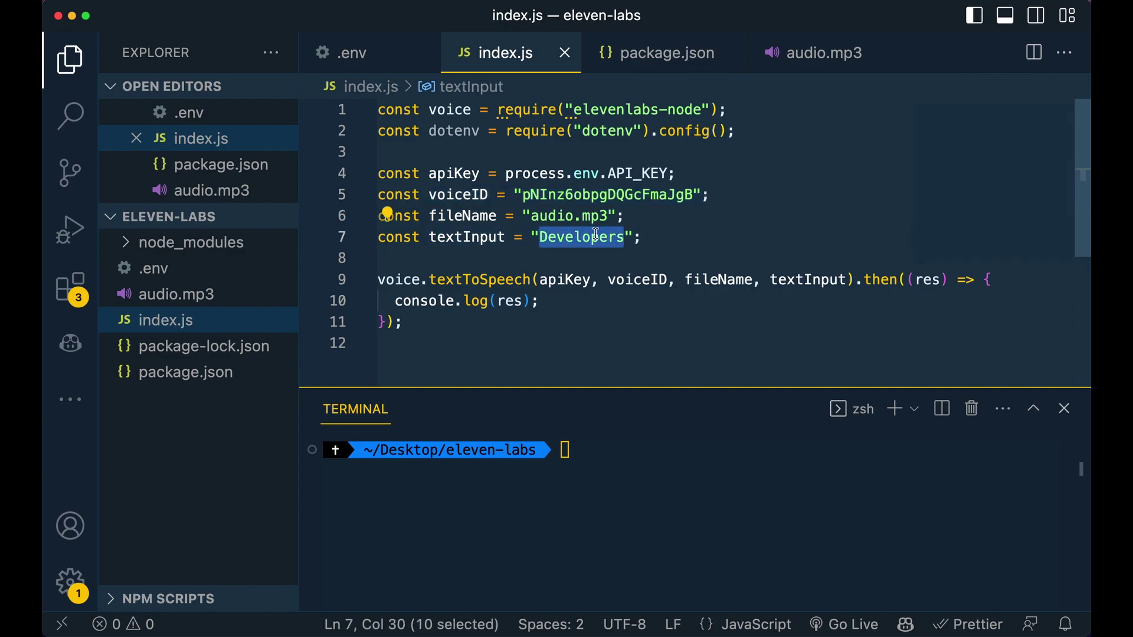
pyautogui.write('Hello Youtube')
pyautogui.press('cmd+s')
pyautogui.click(624, 451)
pyautogui.write('node index.js')
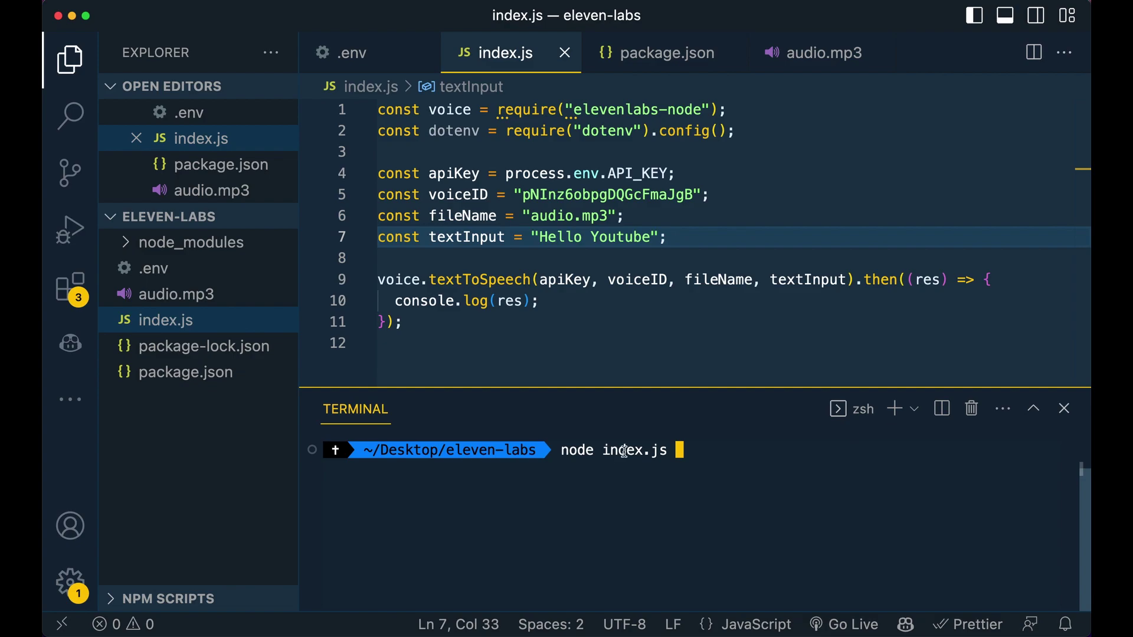
pyautogui.press('Return')
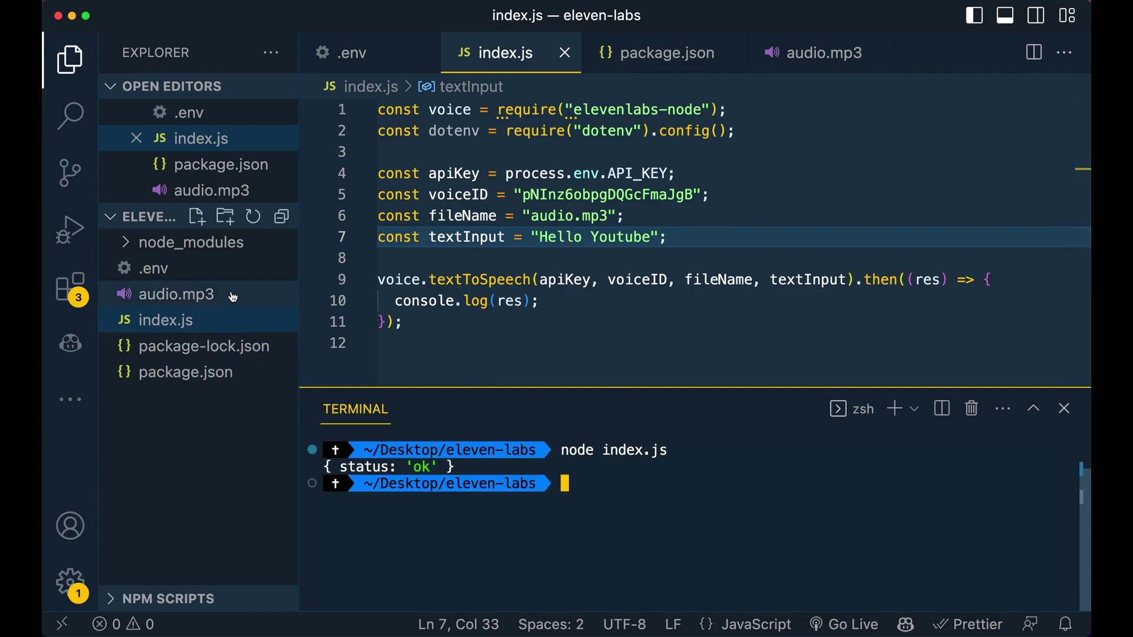
pyautogui.click(177, 294)
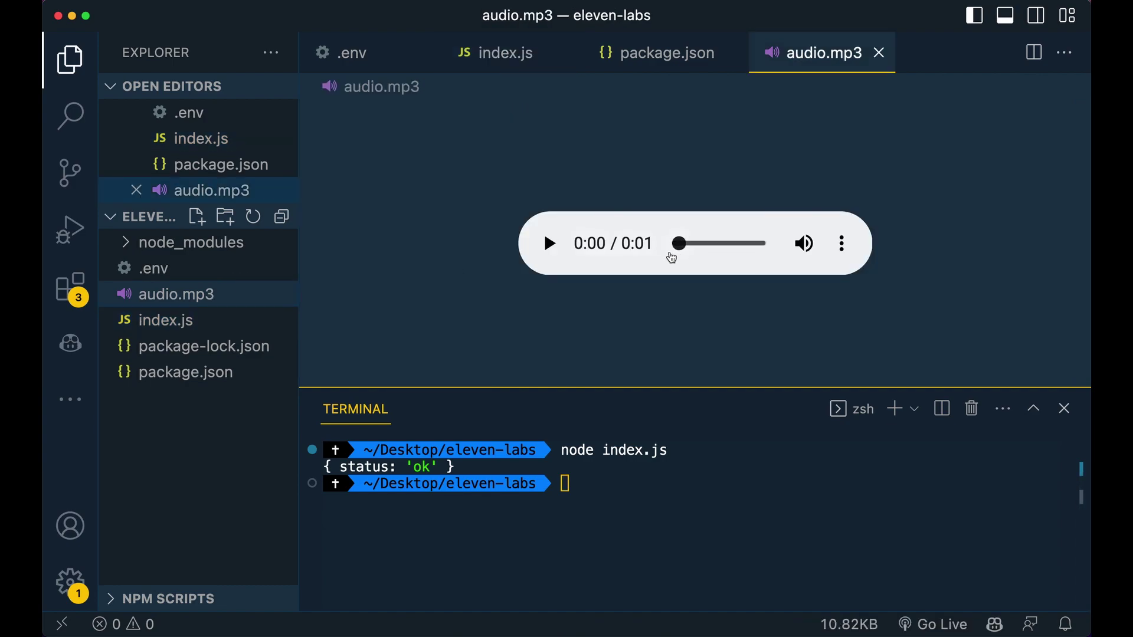
# Play the one-second audio.mp3, then return to the ElevenLabs History page in Chrome
pyautogui.click(549, 244)
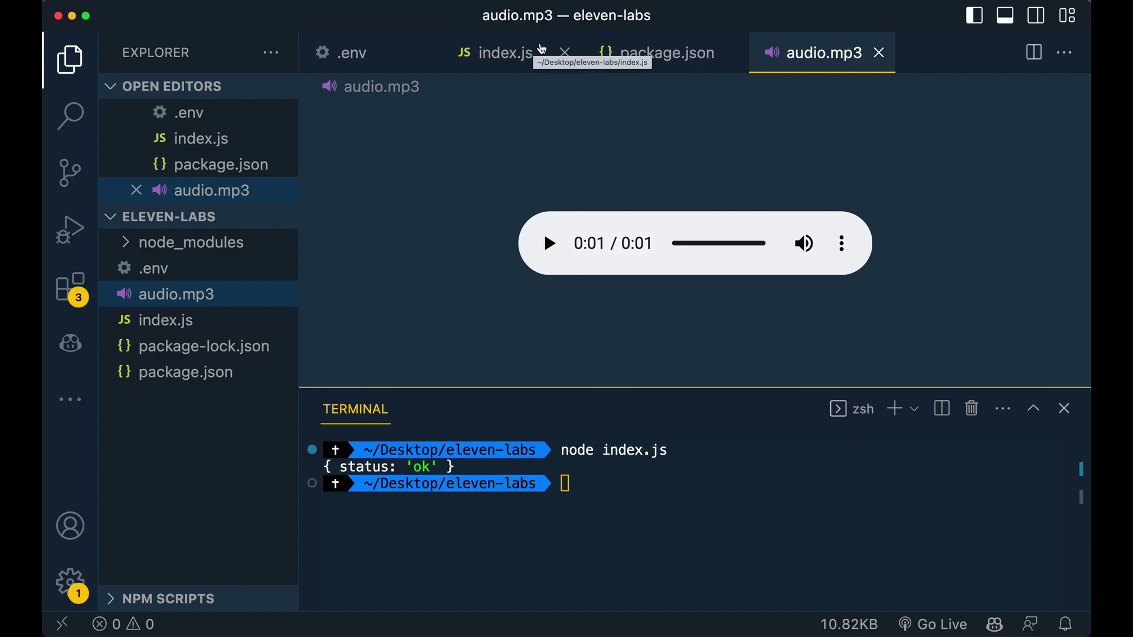
pyautogui.press('super+Tab')
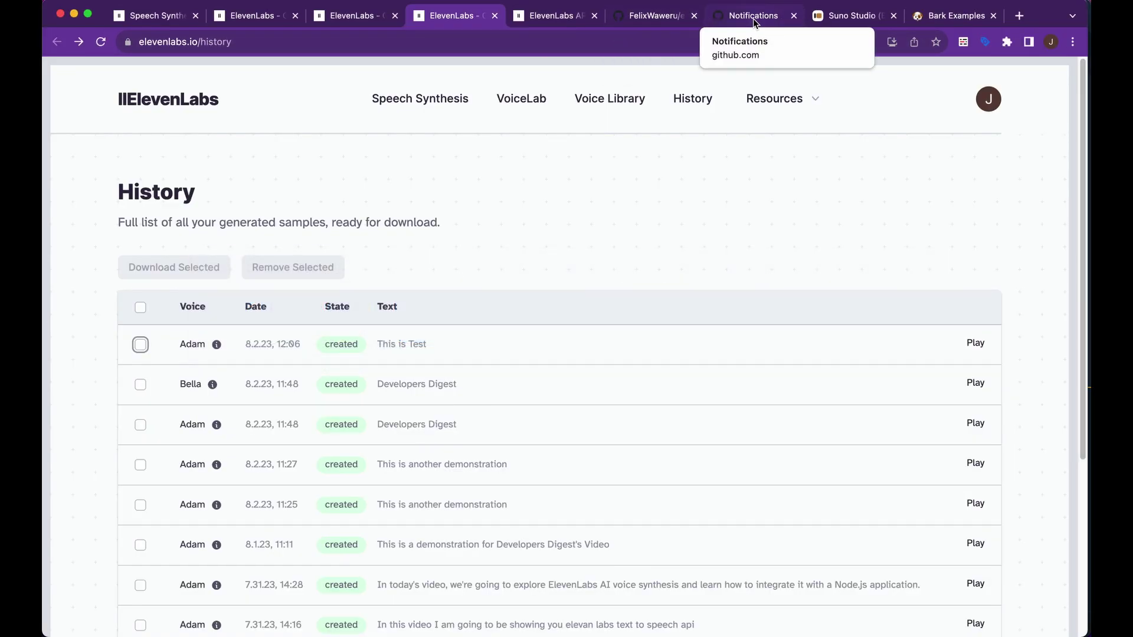
# Pass through the Suno Studio signup page to Suno's Bark Examples page
pyautogui.click(845, 17)
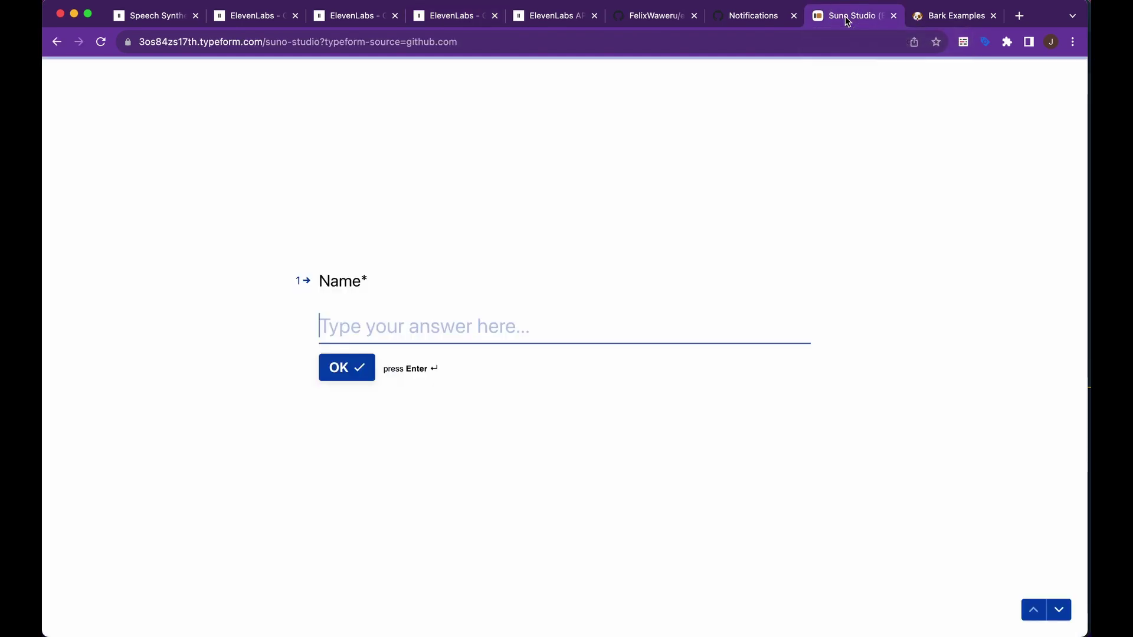
pyautogui.click(941, 17)
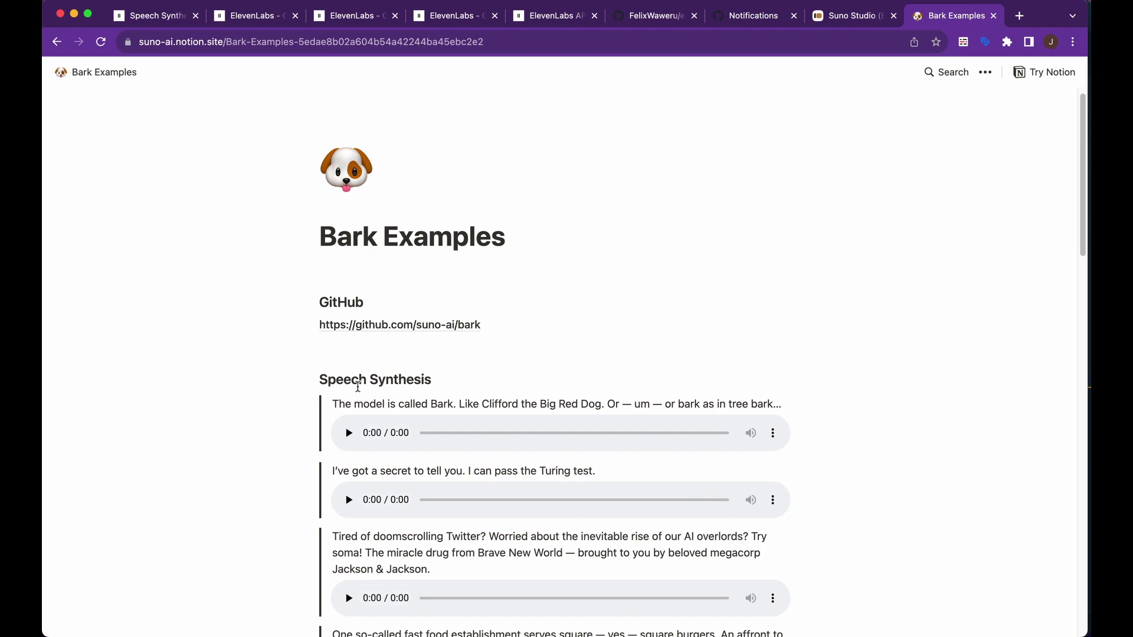
# Play the first Bark sample, 'The model is called Bark…', through to 0:11
pyautogui.click(348, 433)
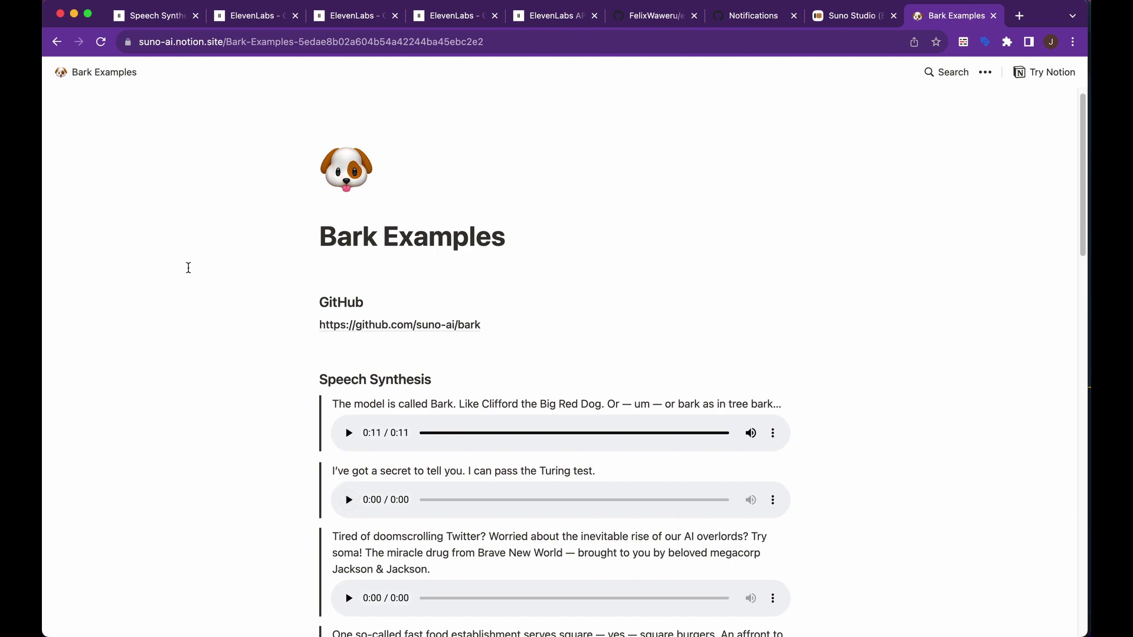
pyautogui.click(155, 16)
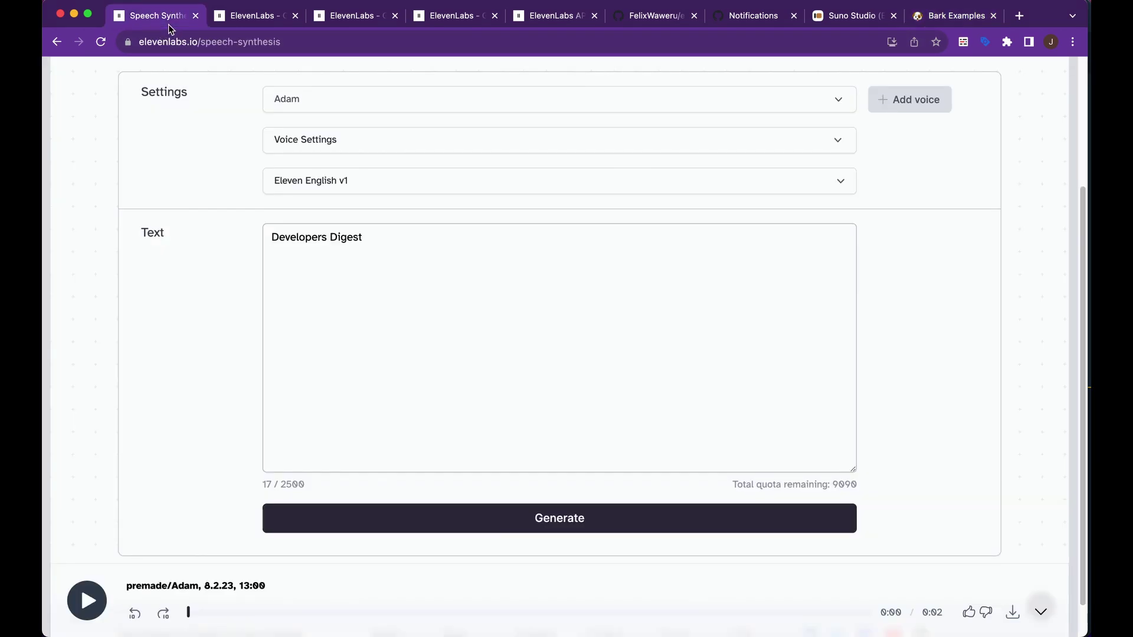